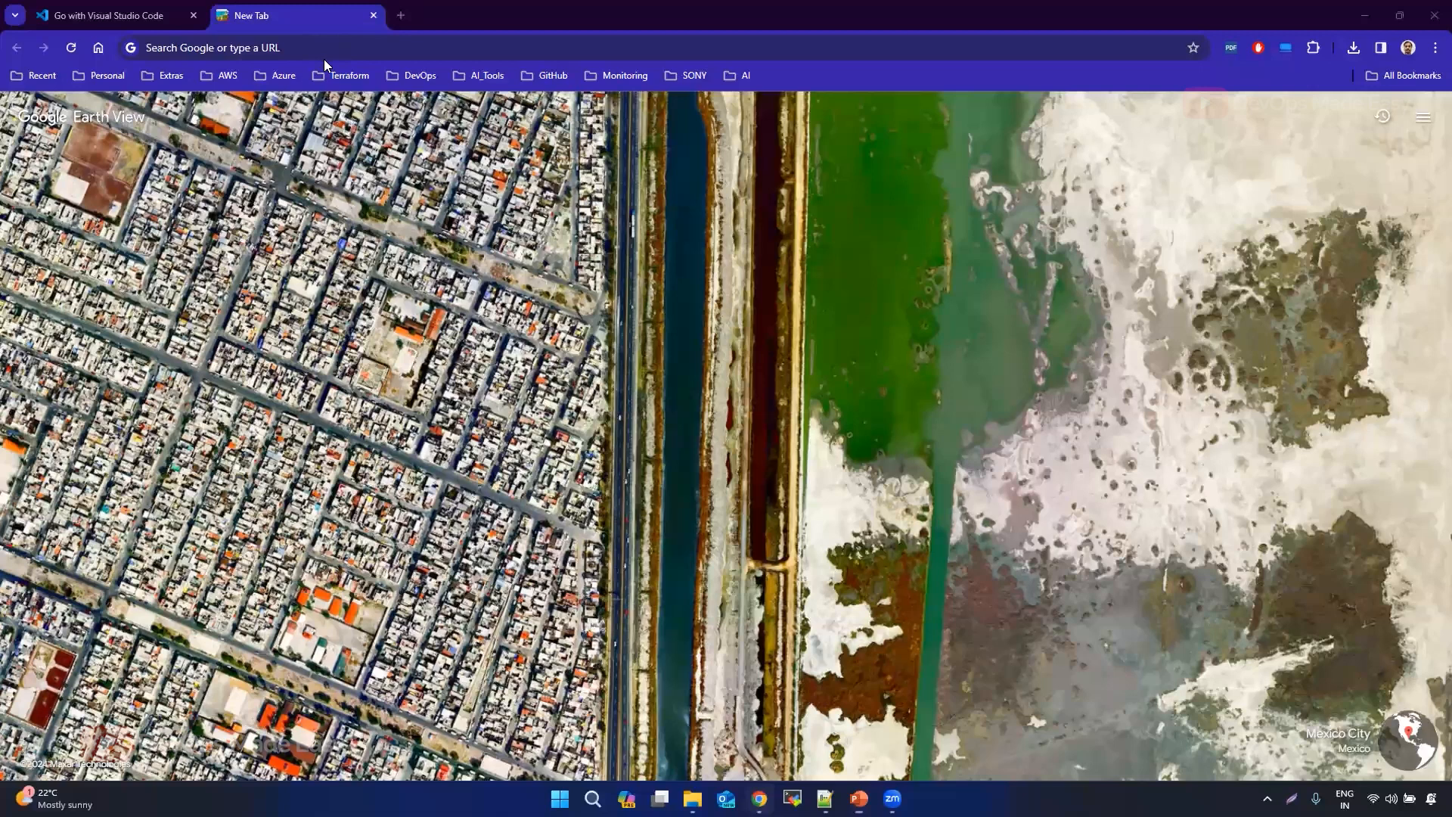
Step: Search the web for "vs code install" and open the official Visual Studio Code download page
text(vs c)
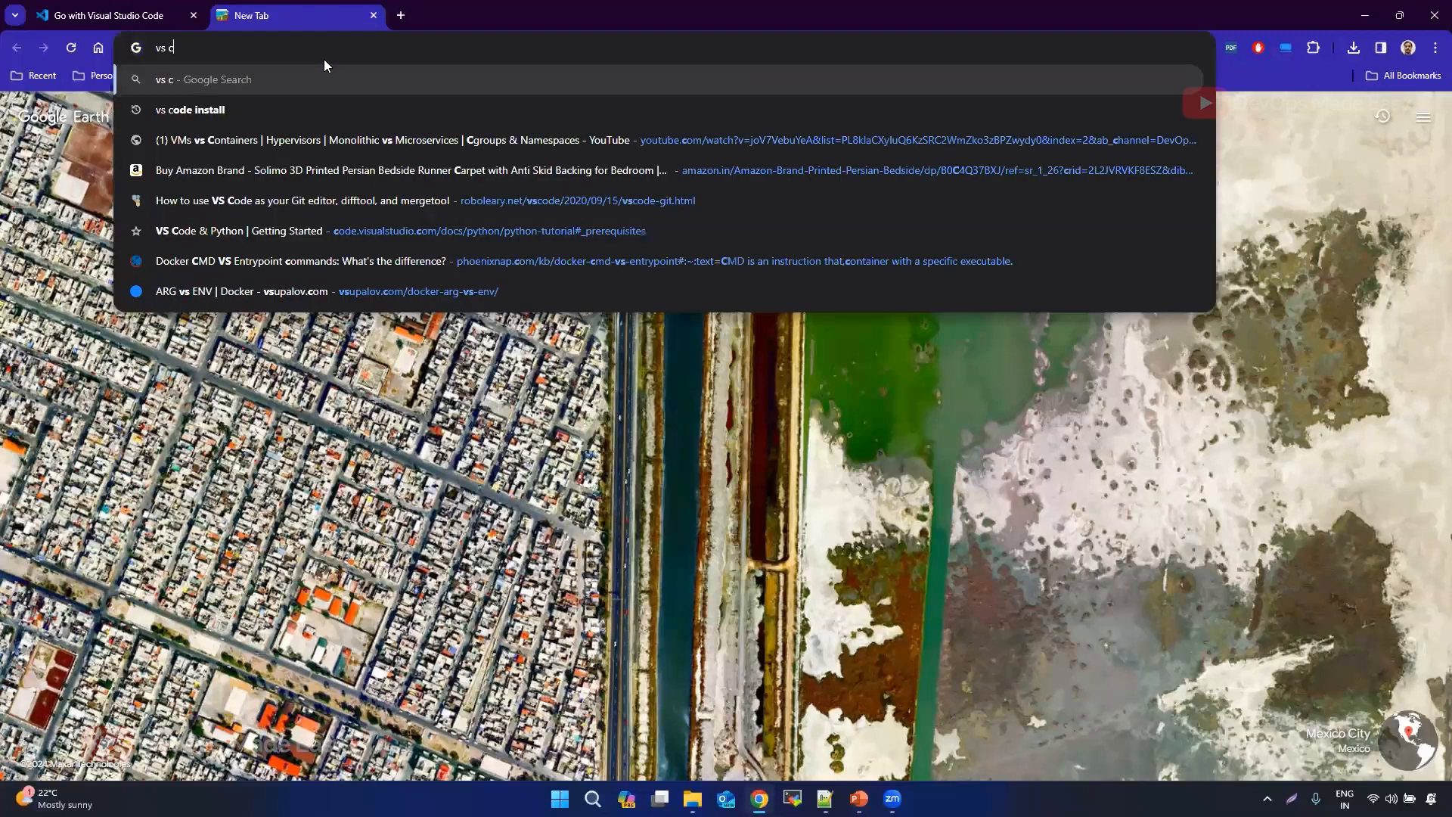
text(ode ins)
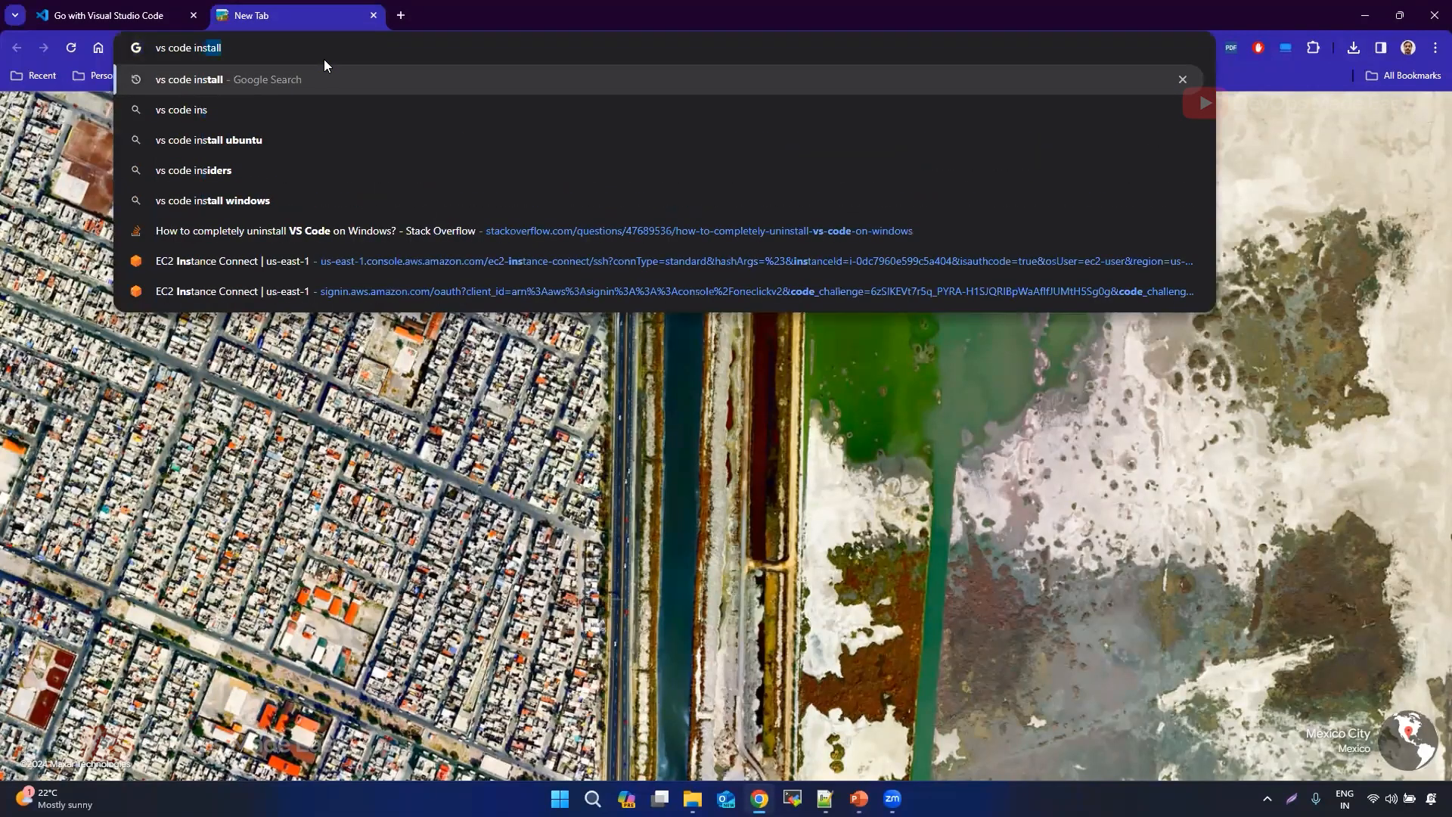
key(Return)
click(506, 350)
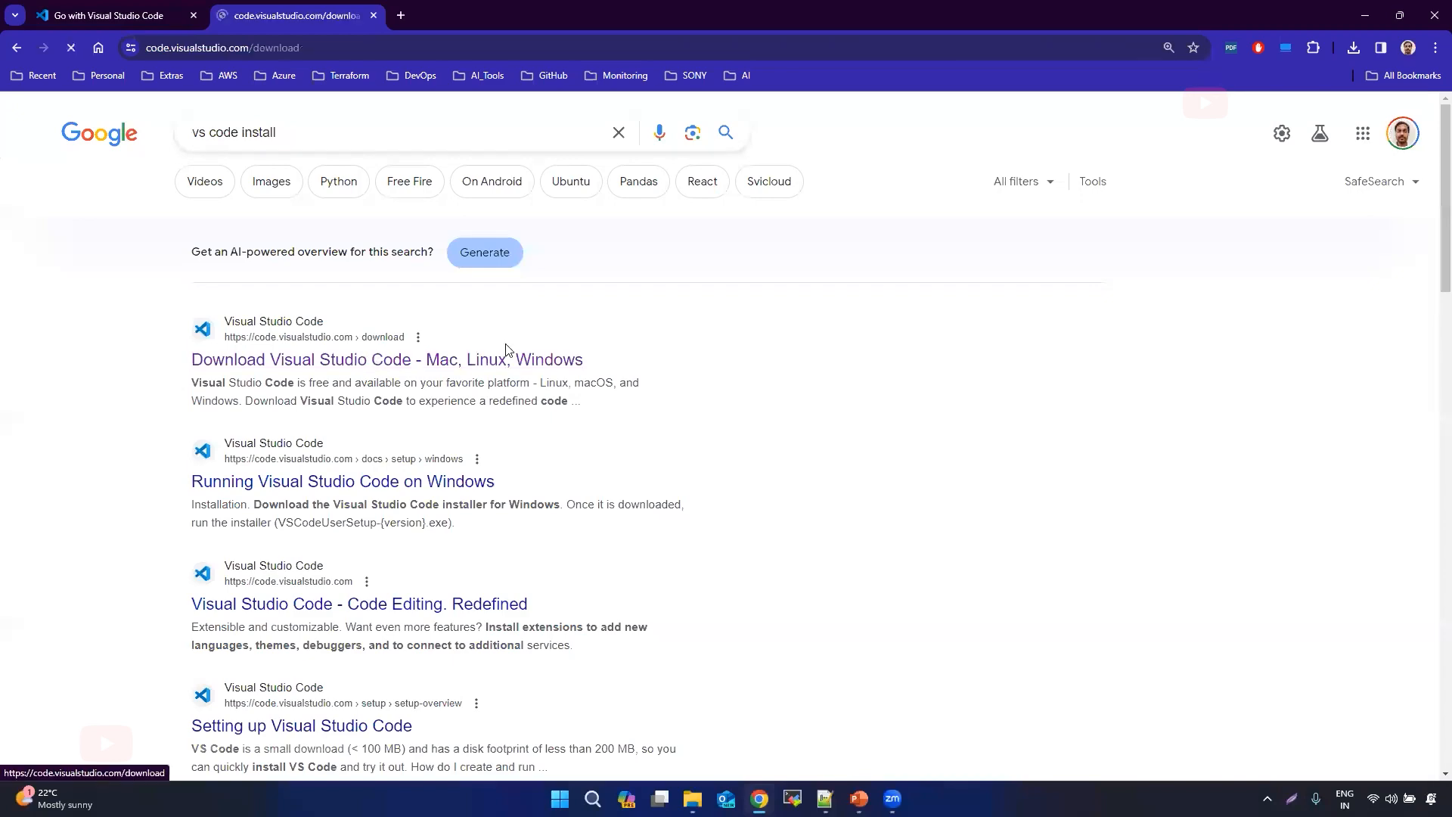
Step: Download the Windows x64 System Installer and save it in Downloads as VSCodeSetup-x64-1.85.2
scroll(286, 444, down, 3)
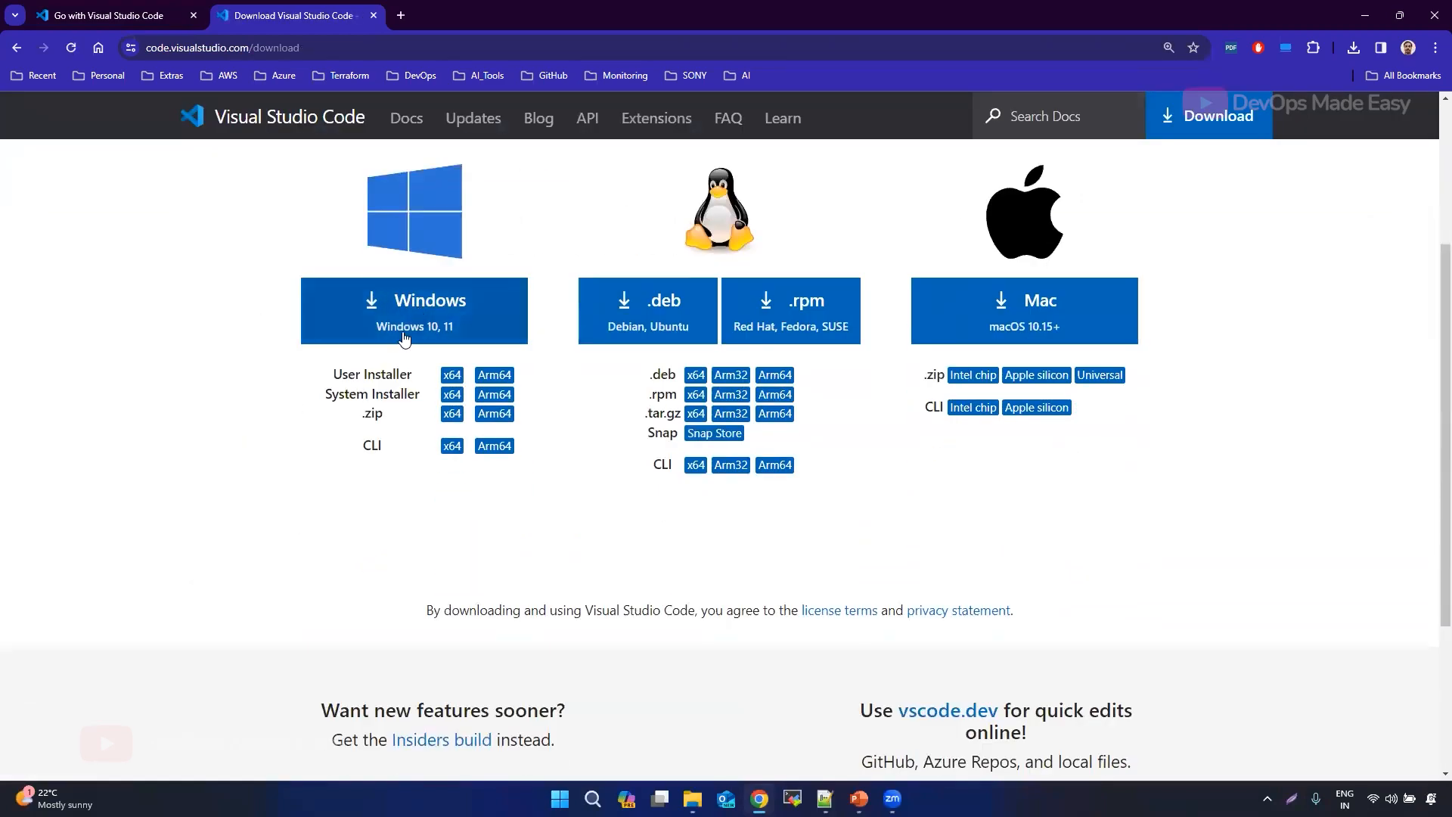
drag(321, 400, 424, 399)
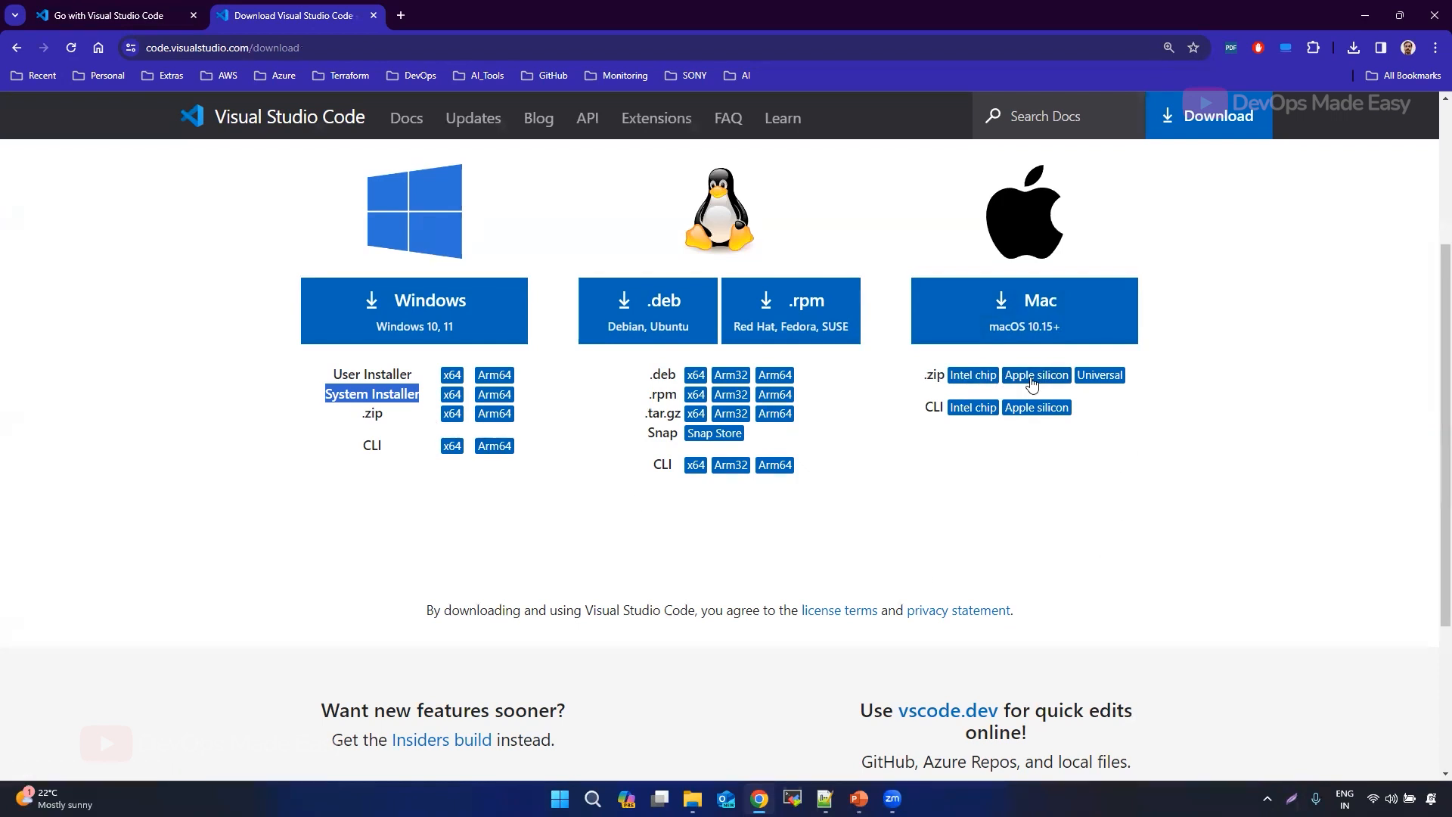
click(312, 405)
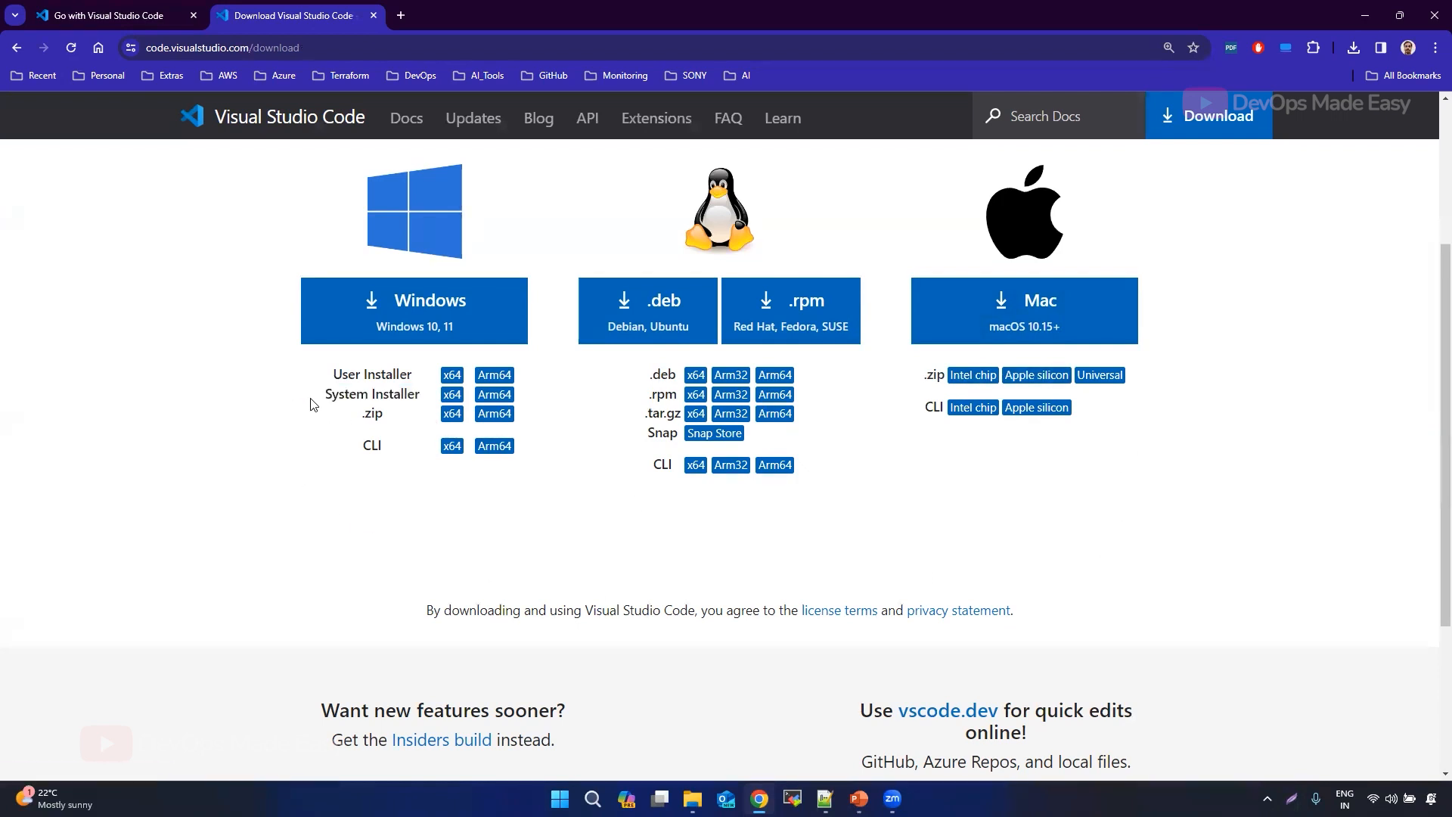
click(451, 401)
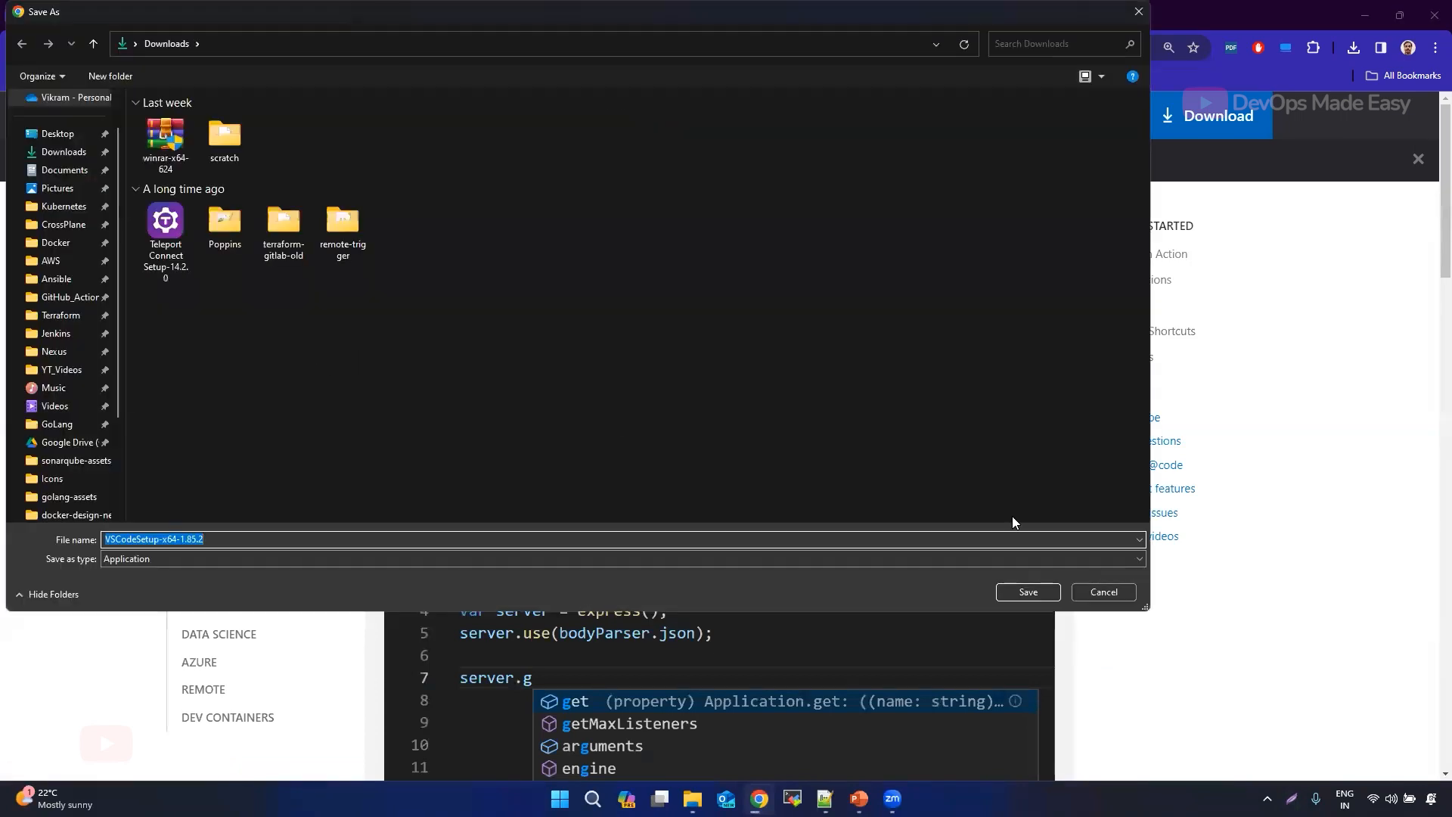
click(1031, 593)
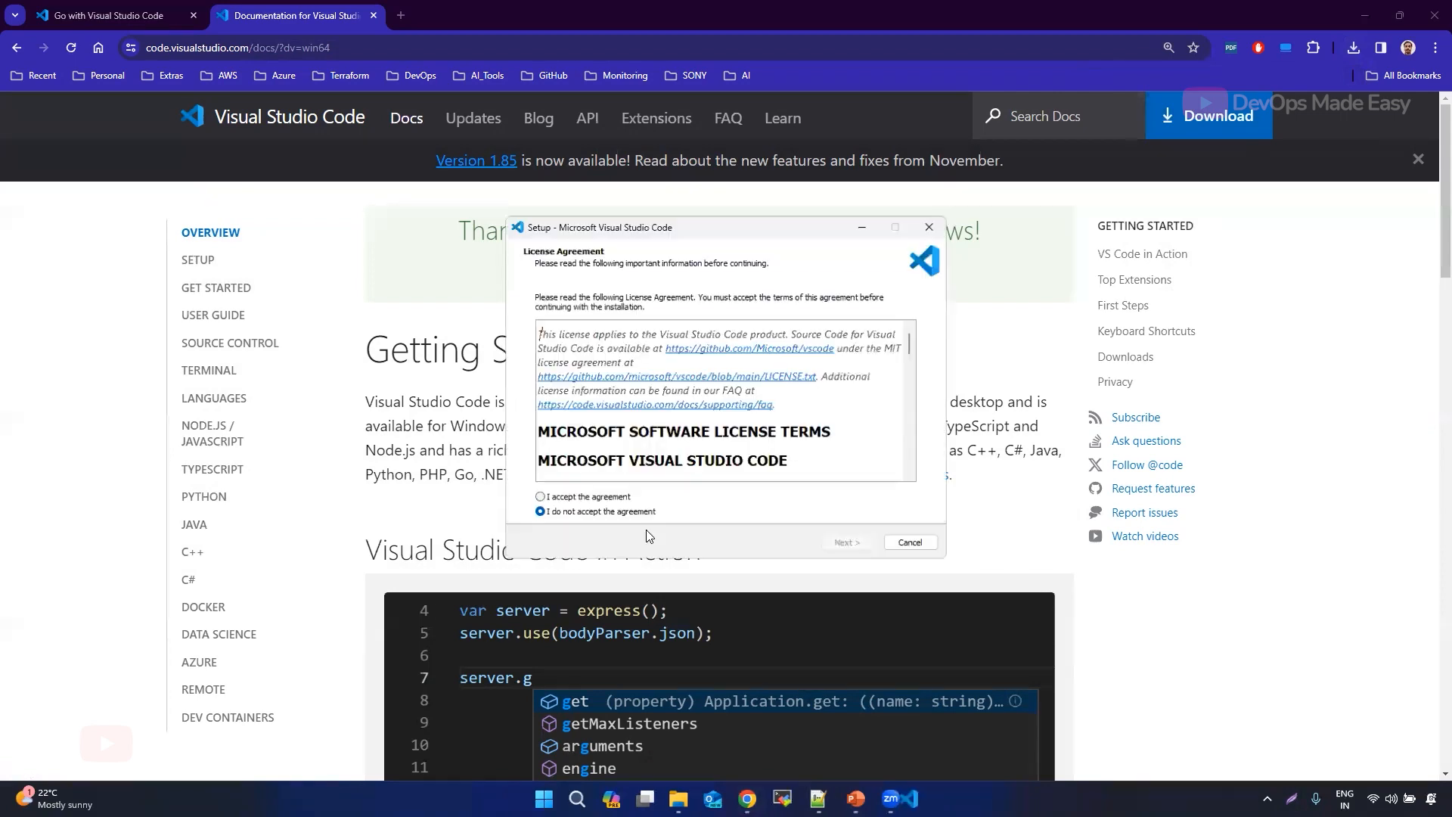
Step: Accept the license agreement in the setup wizard and keep the default destination and Start Menu folders
click(596, 500)
click(855, 550)
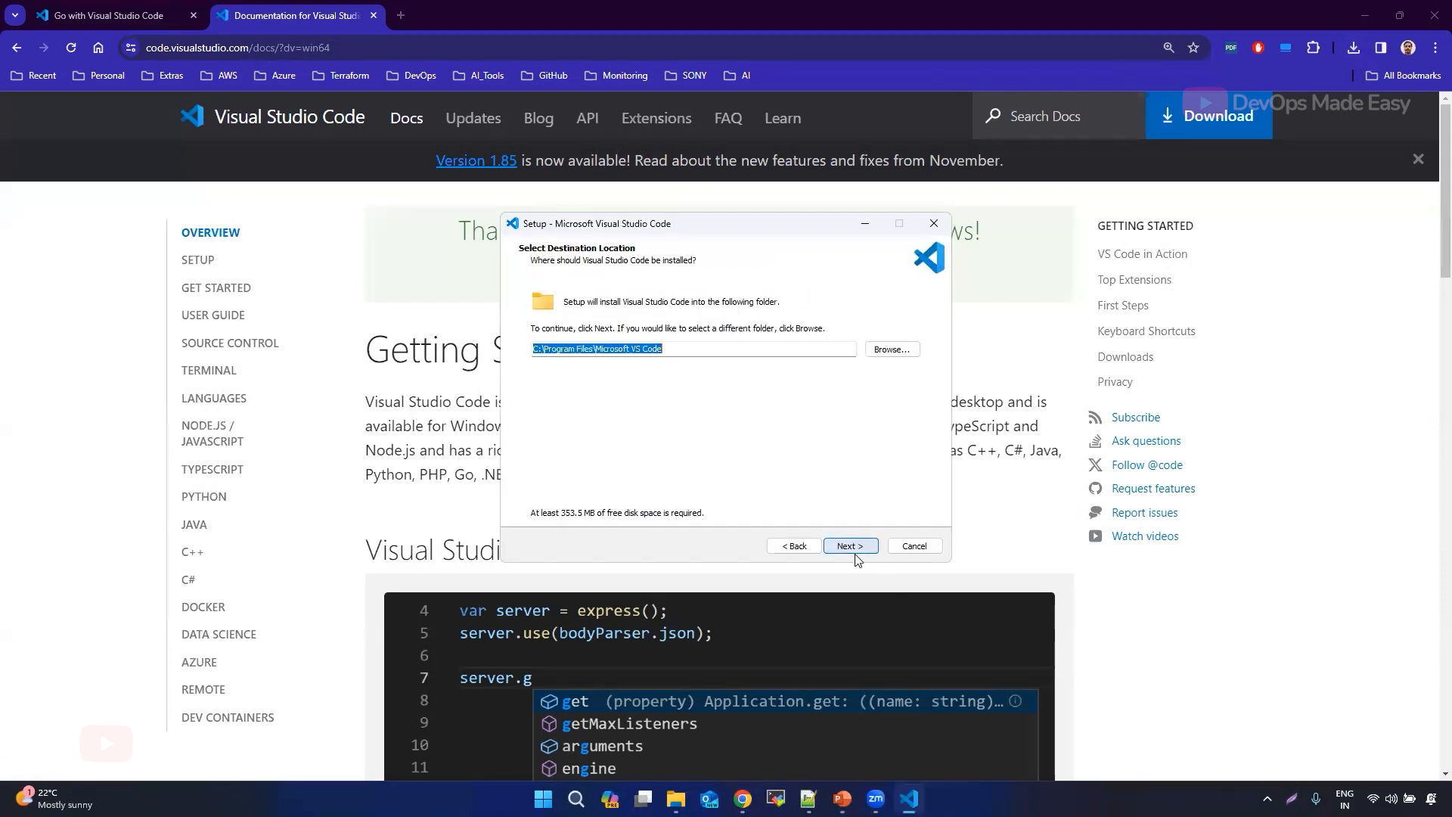
click(855, 551)
click(855, 551)
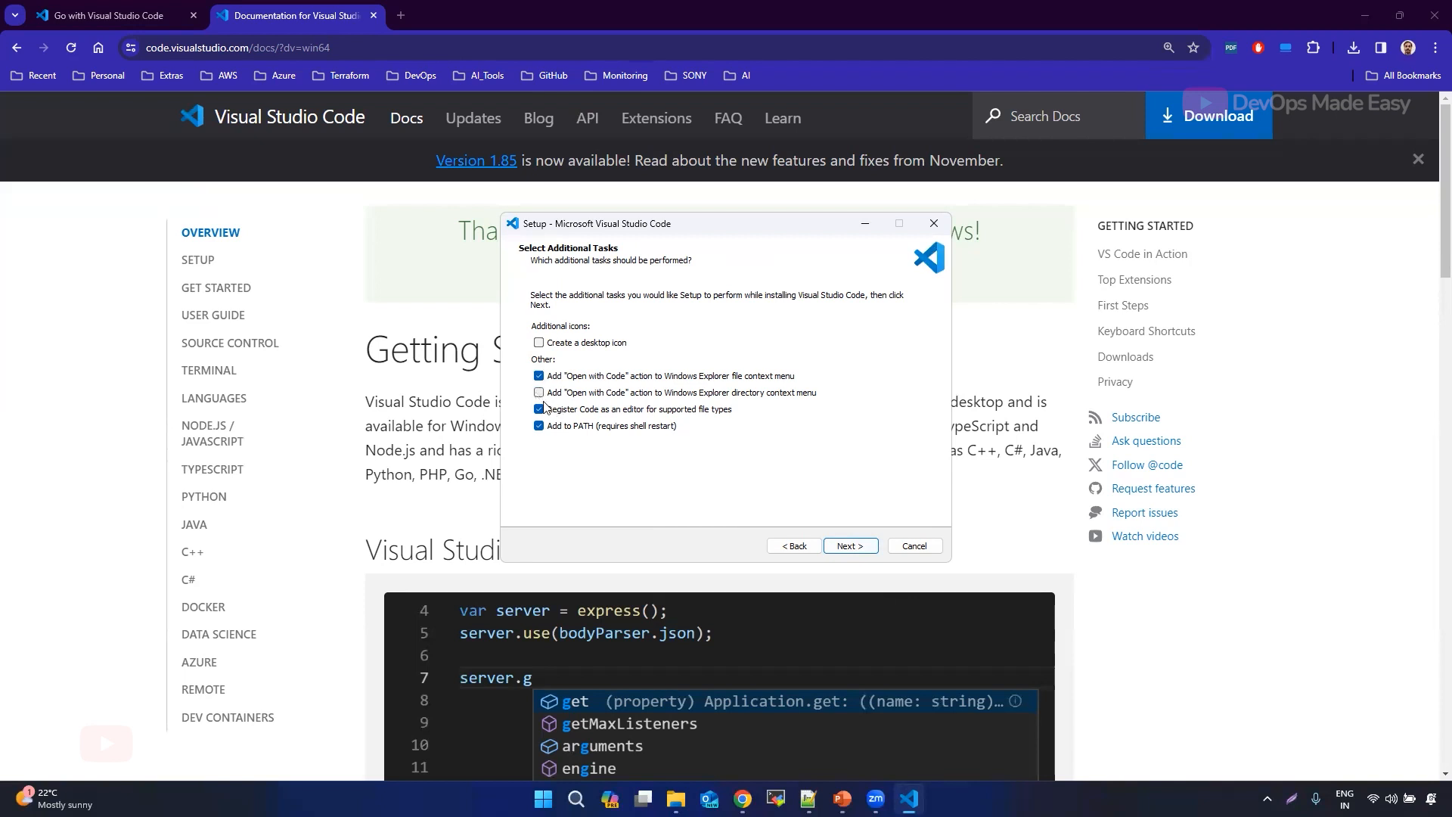
Step: Enable the "Open with Code" action for the directory context menu, install, and finish setup with Visual Studio Code set to launch
click(539, 393)
click(855, 547)
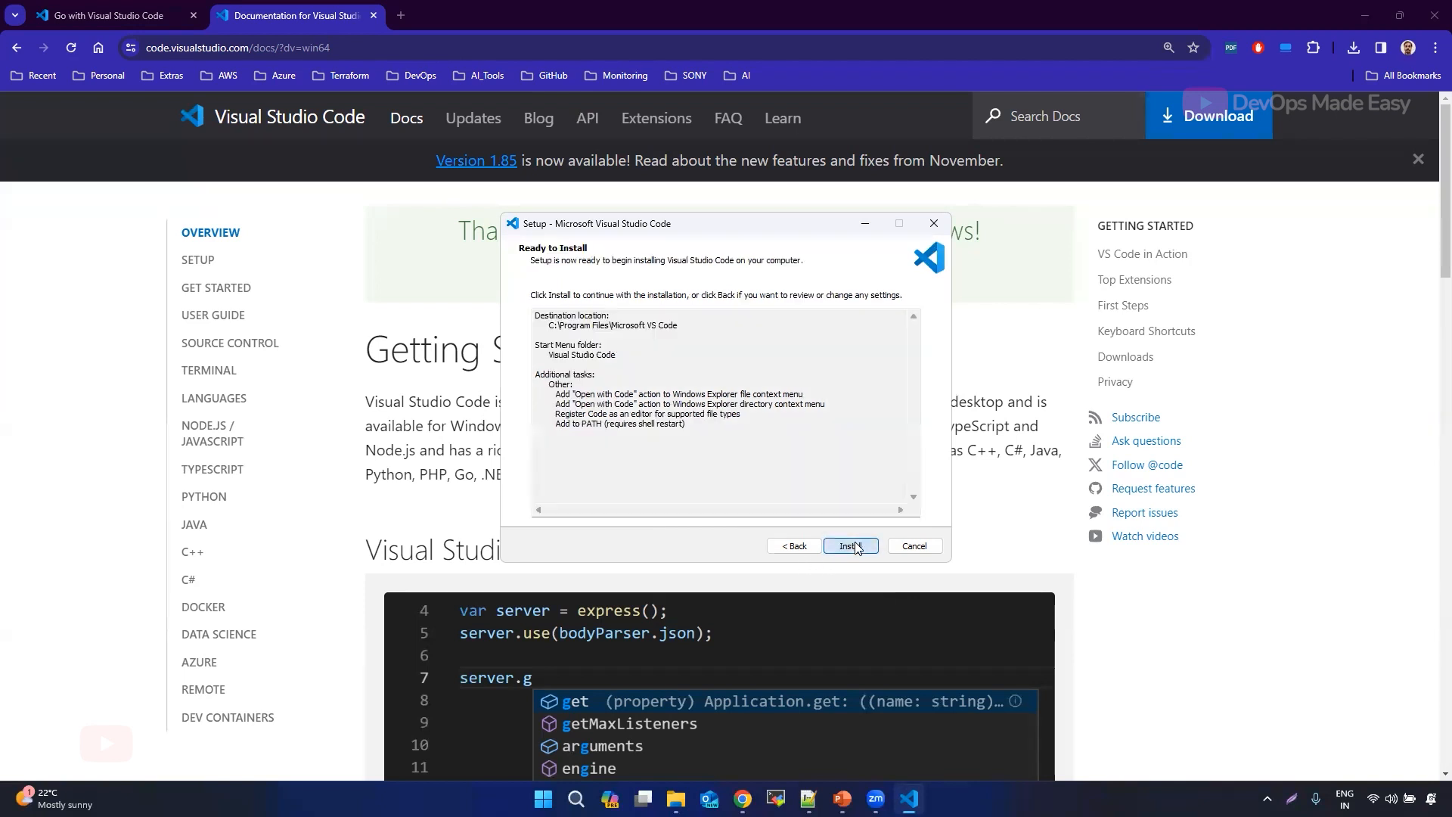
click(850, 546)
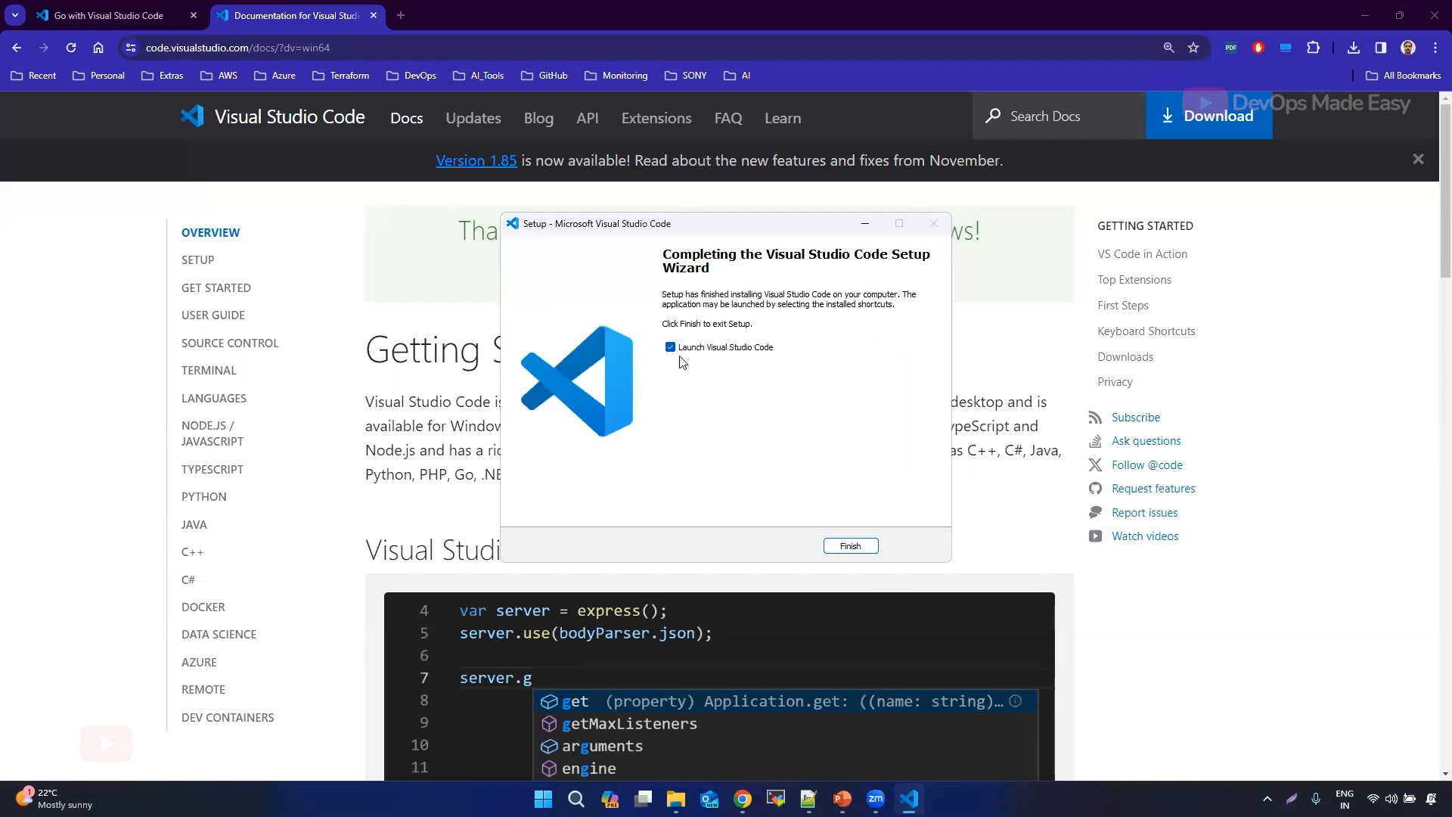
click(850, 546)
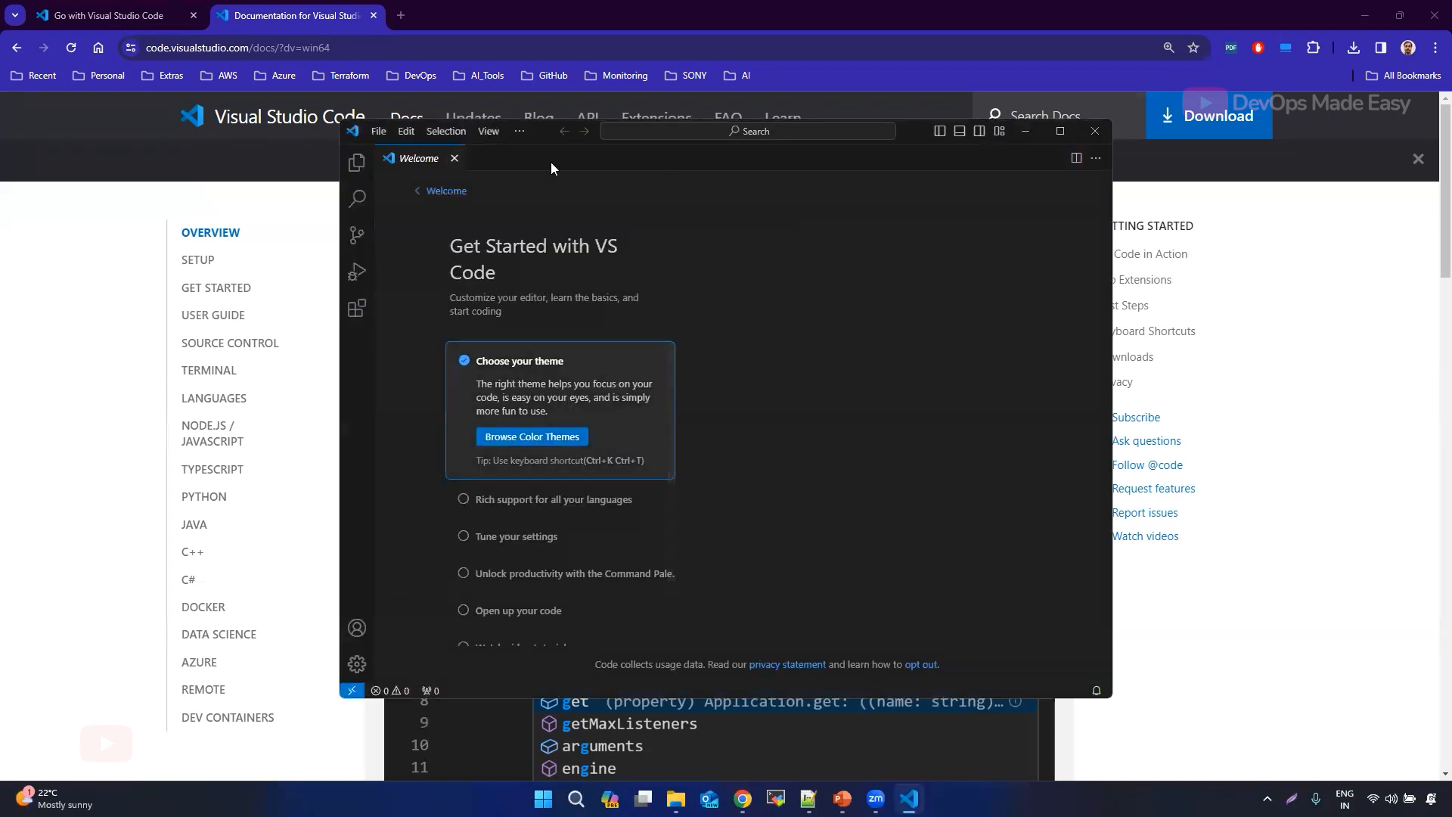
Step: Maximize the newly launched Visual Studio Code window
mouse_move(485, 164)
mouse_down()
mouse_move(447, 266)
mouse_move(496, 164)
mouse_up()
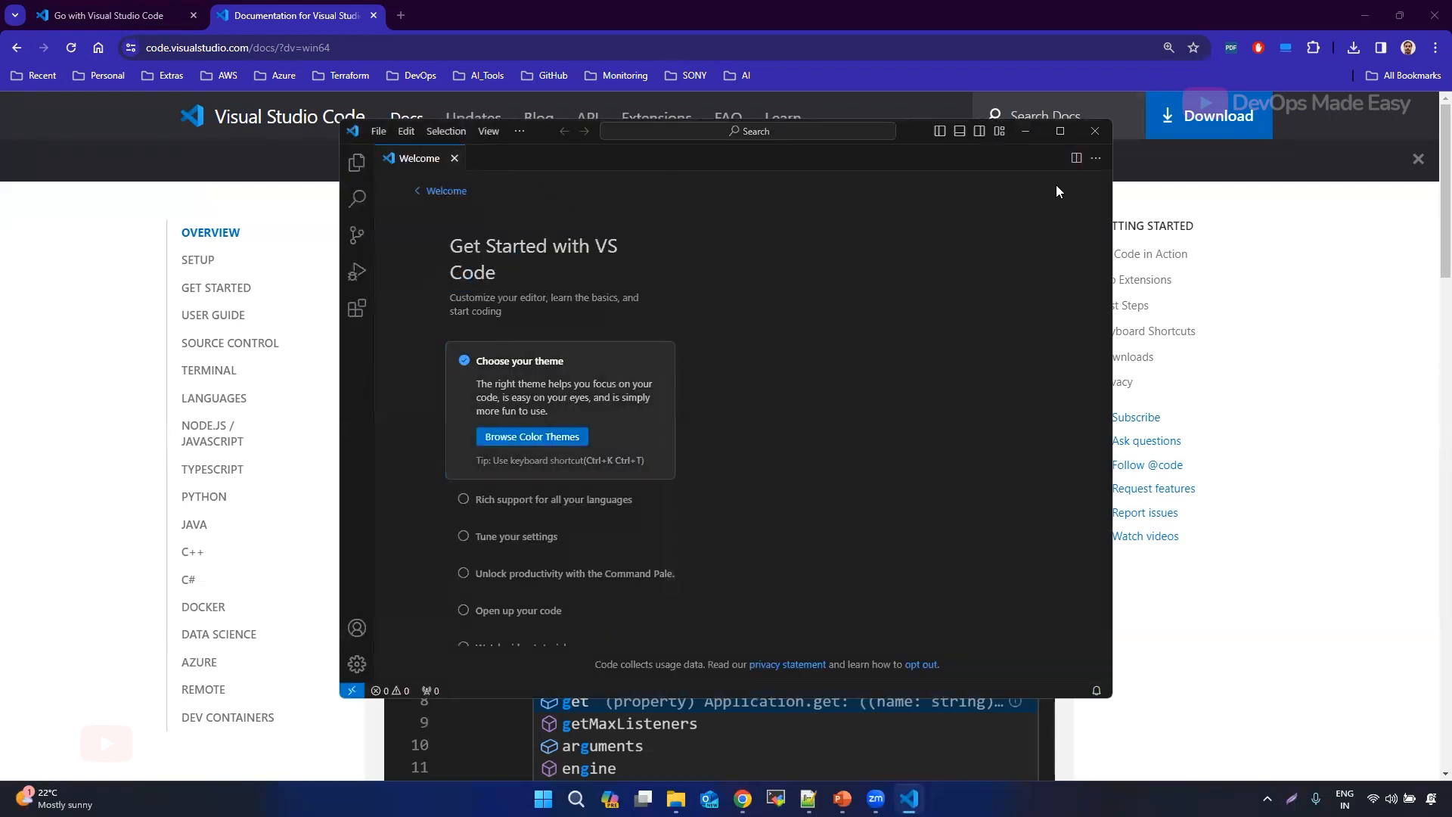
click(1060, 131)
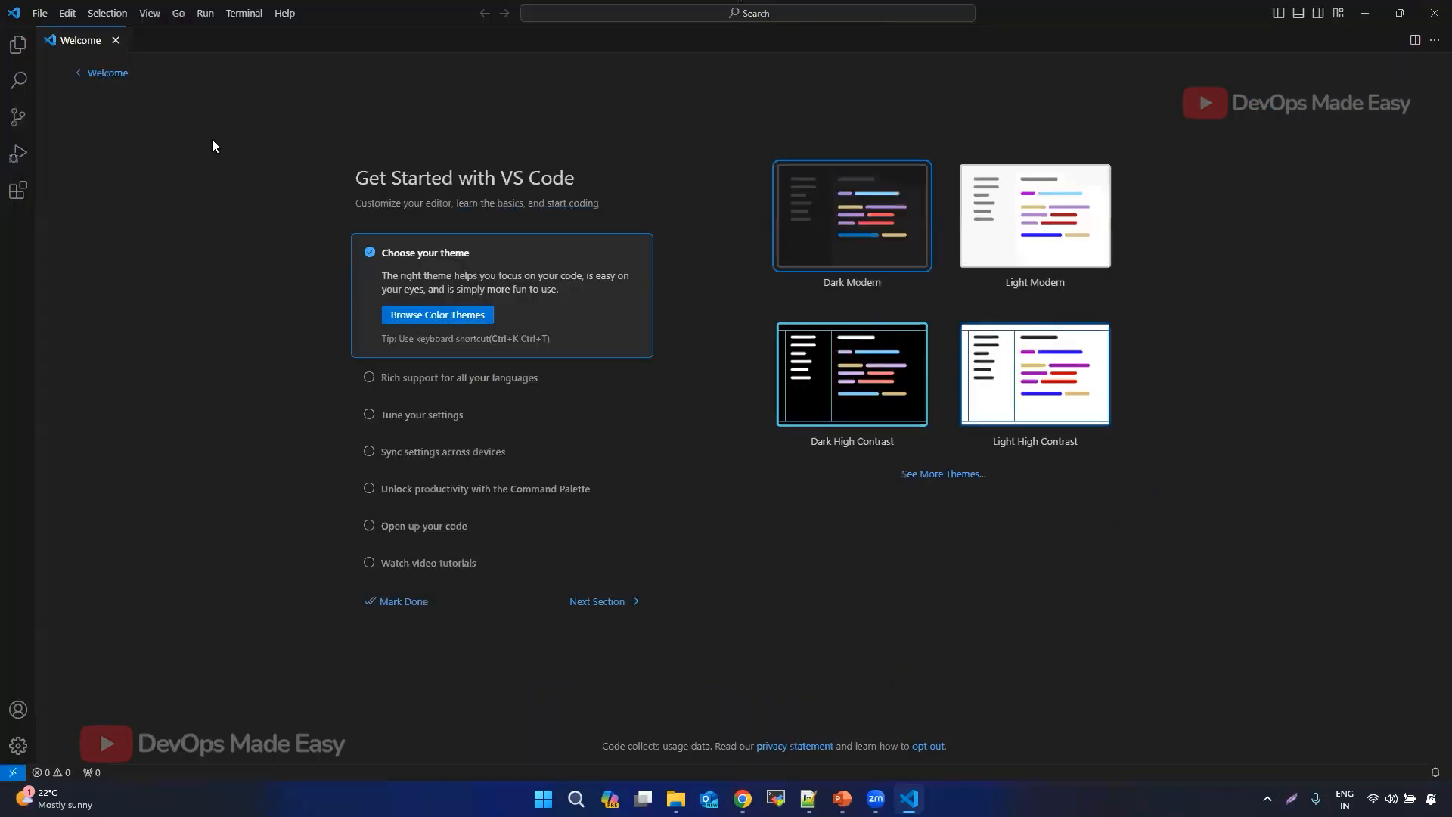
click(380, 68)
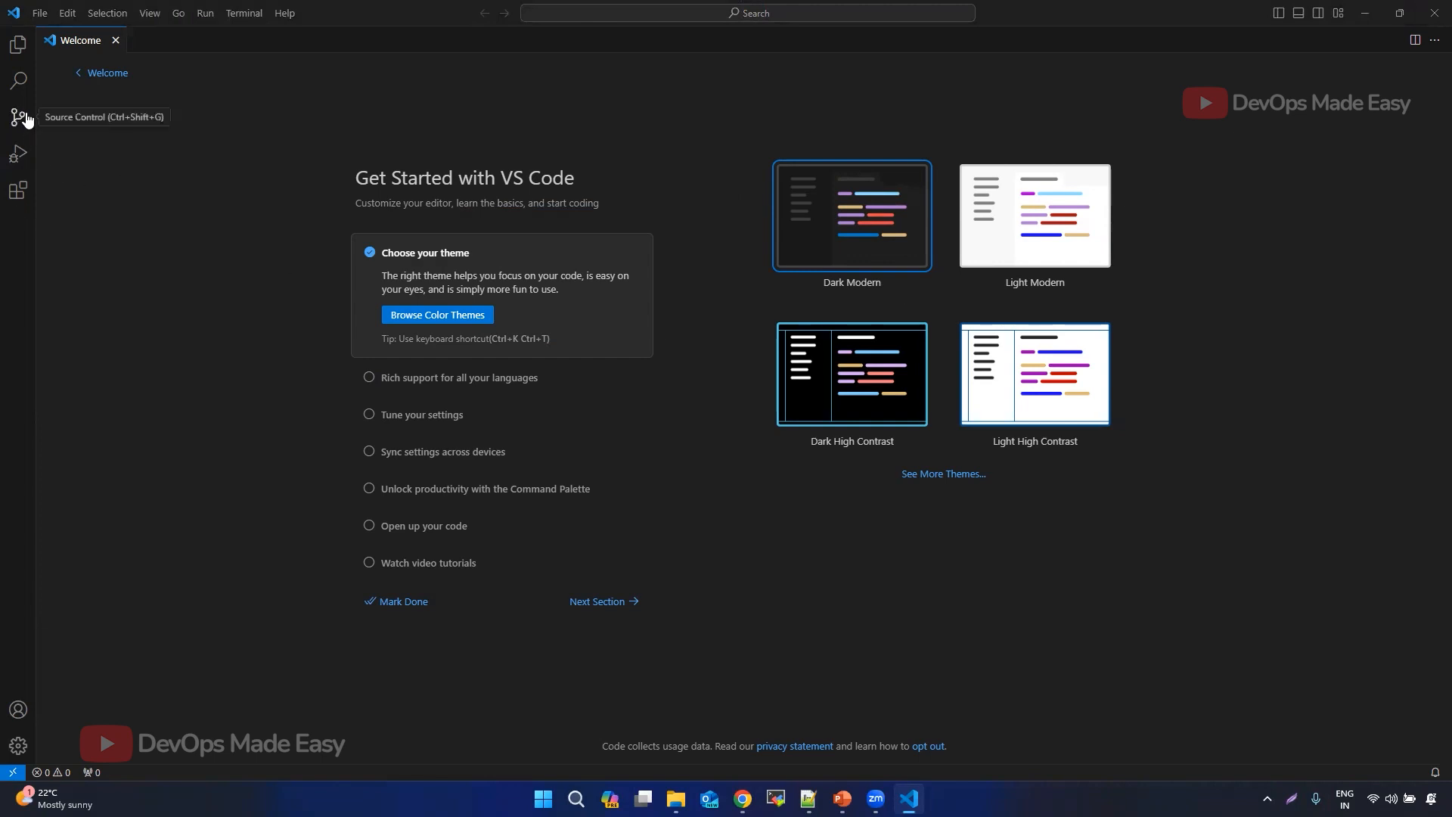
Step: Find the Celestial extension in the marketplace, install it, and apply Celestial as the color theme
click(17, 192)
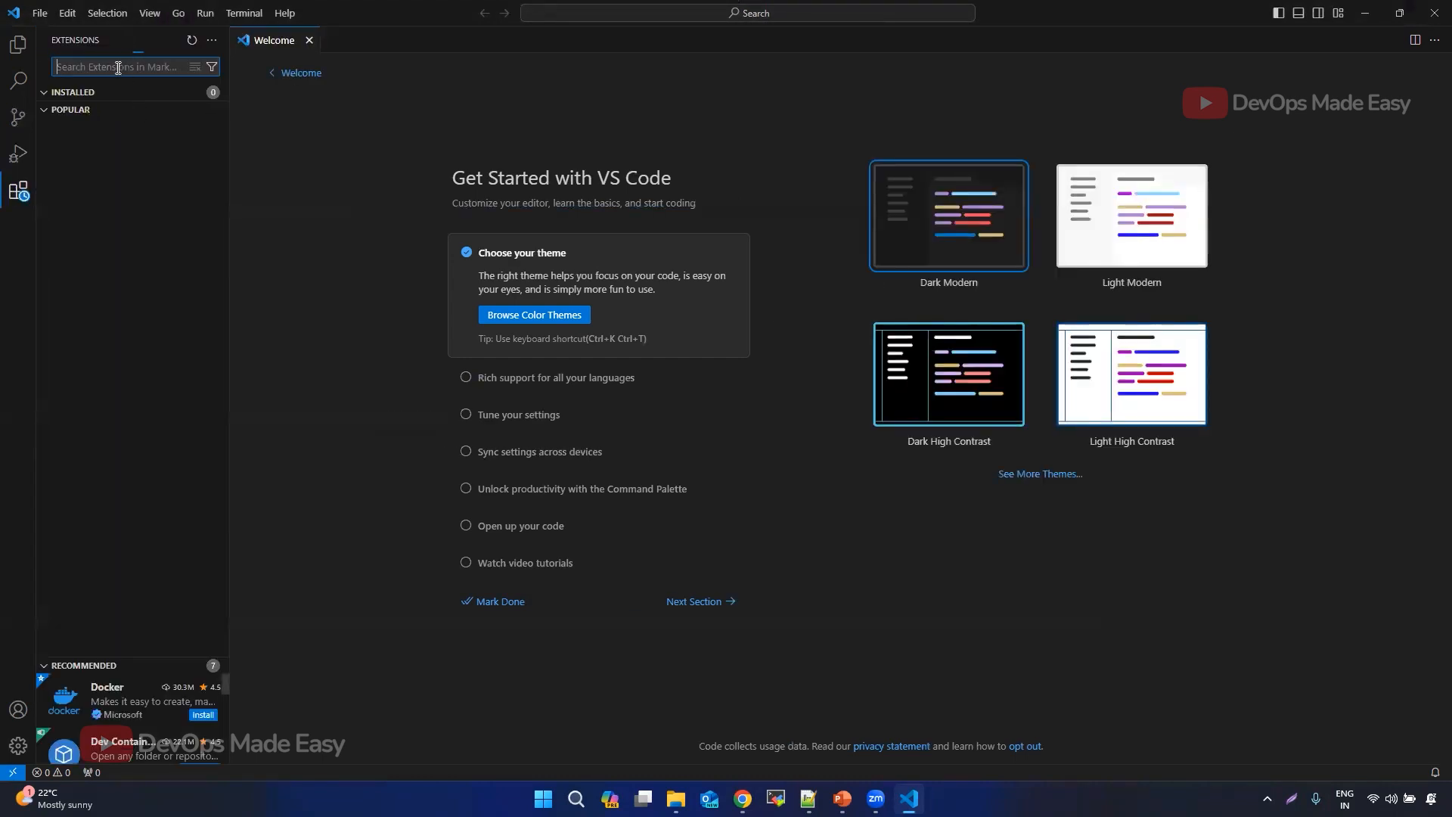
text(celestial)
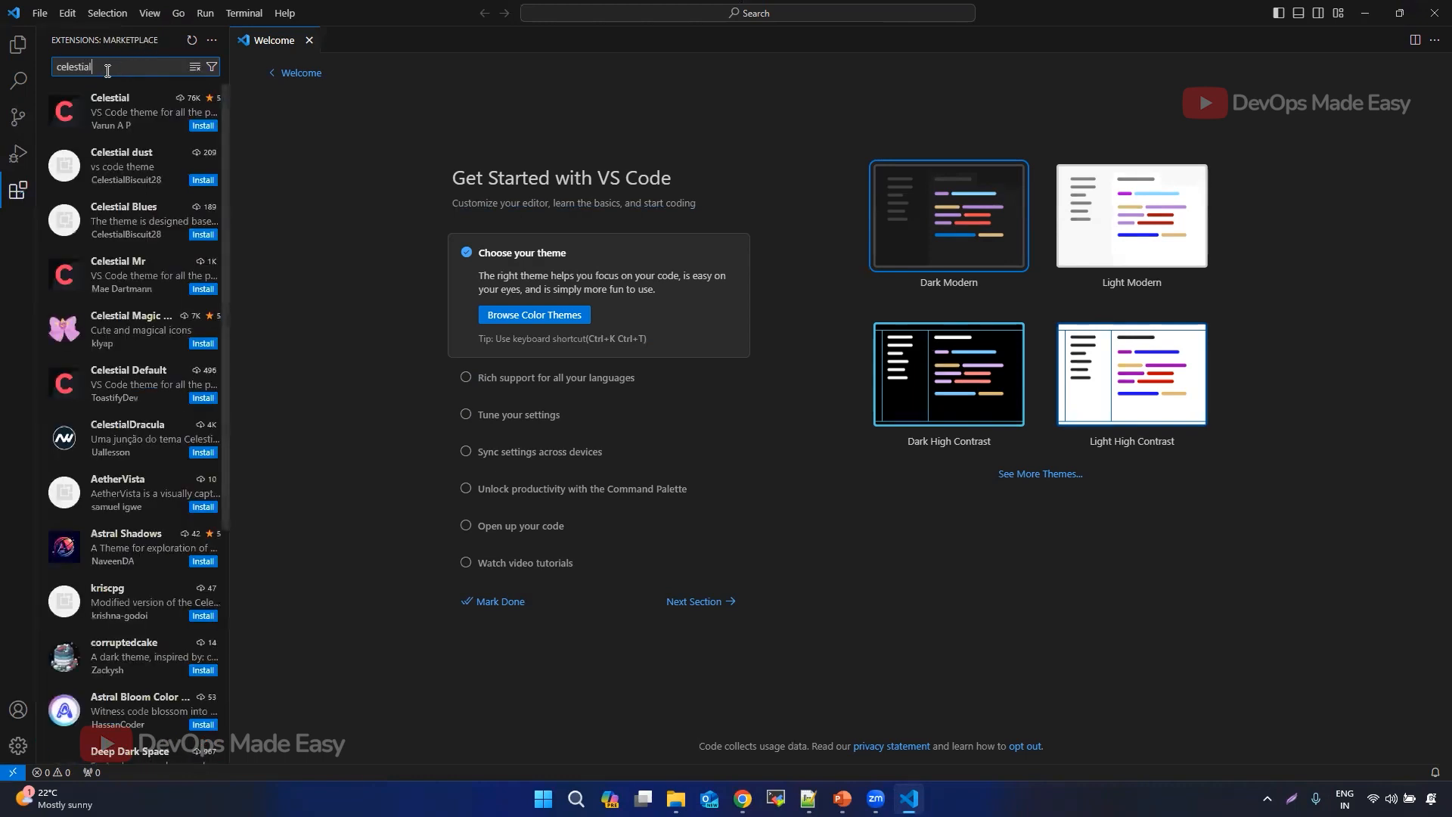
click(101, 127)
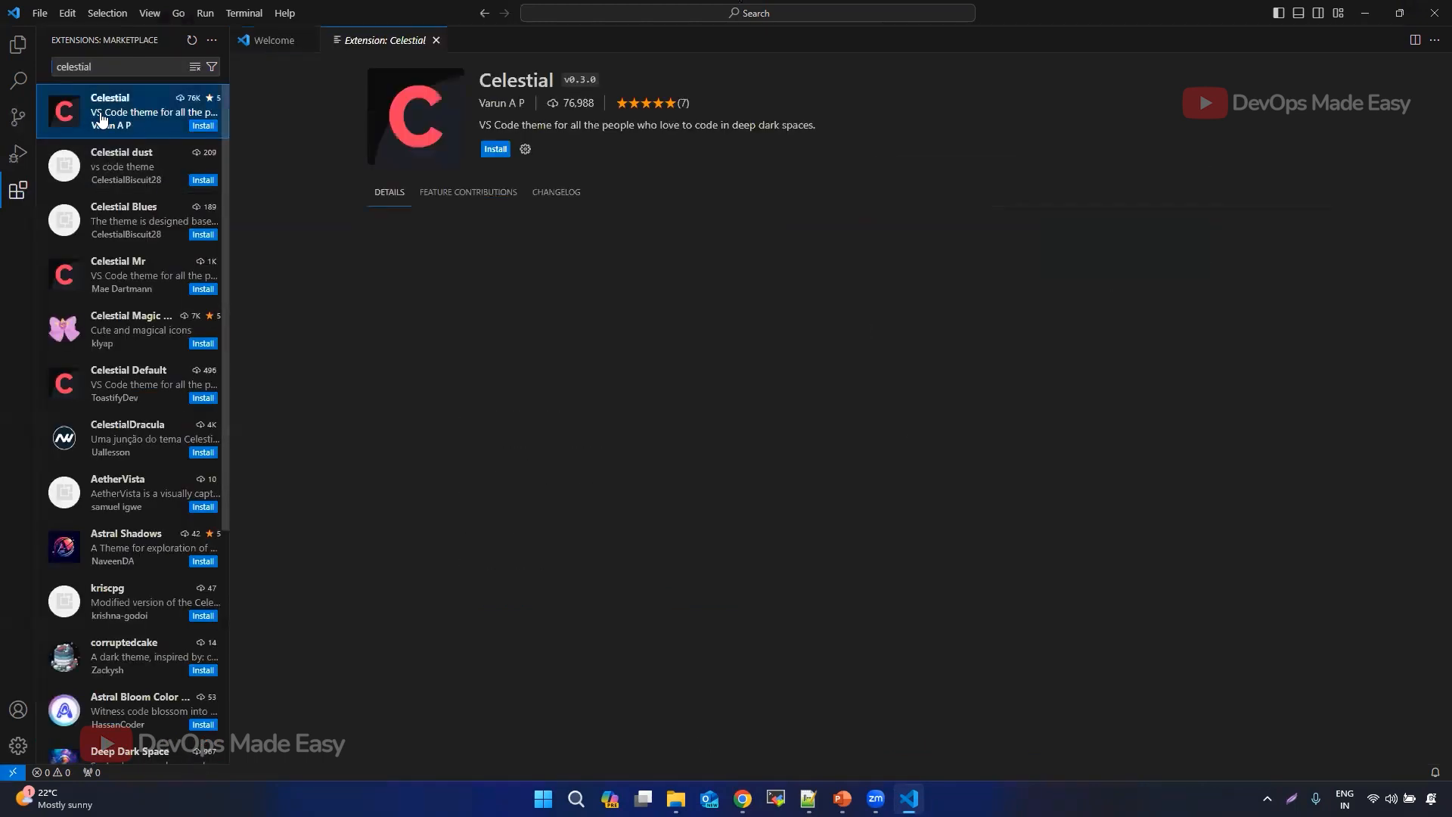
click(492, 152)
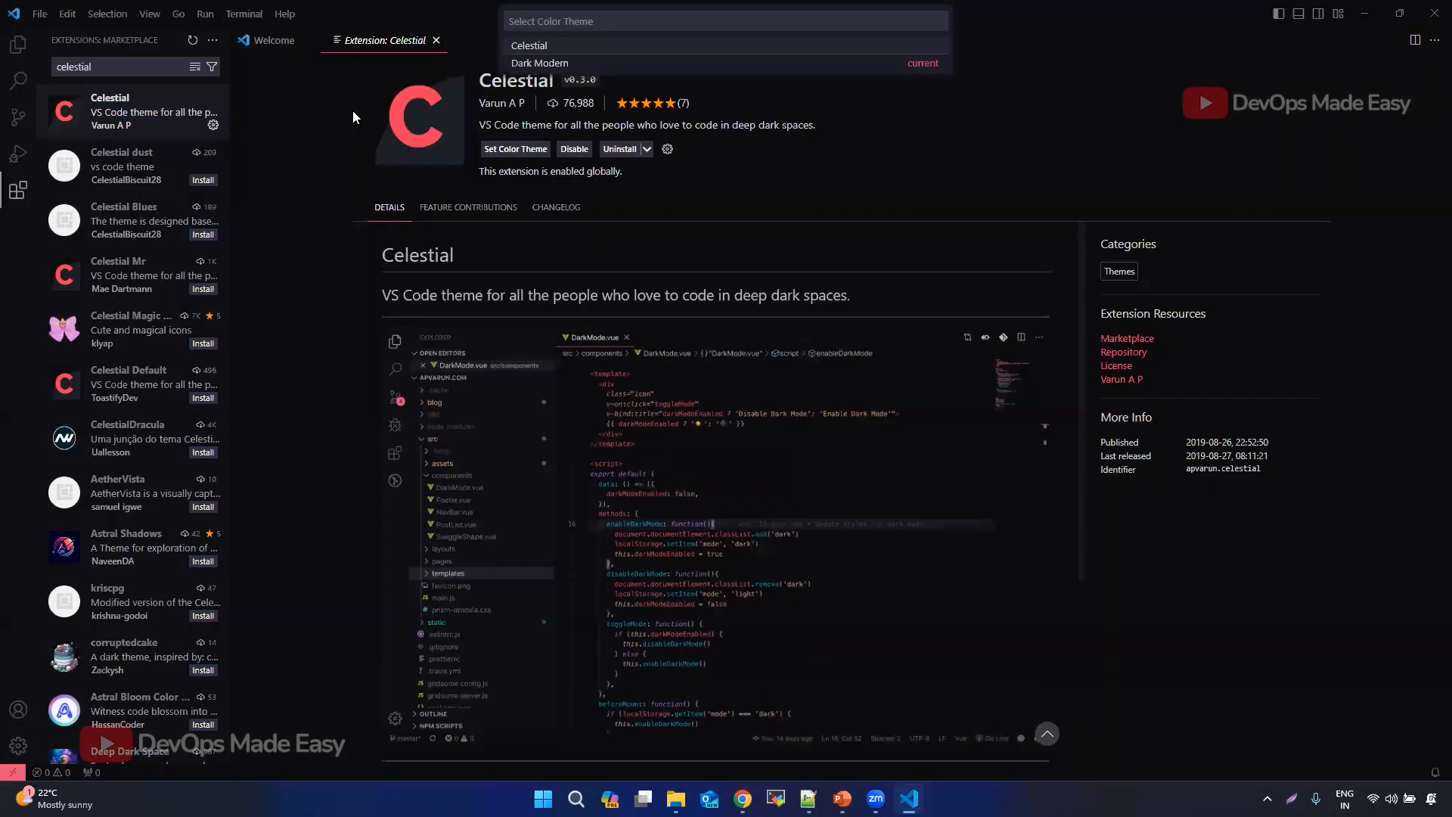
click(528, 47)
Step: Search the extensions marketplace for "vs code icons" and view the vscode-icons details page
double_click(115, 67)
key(BackSpace)
text(vs code icons)
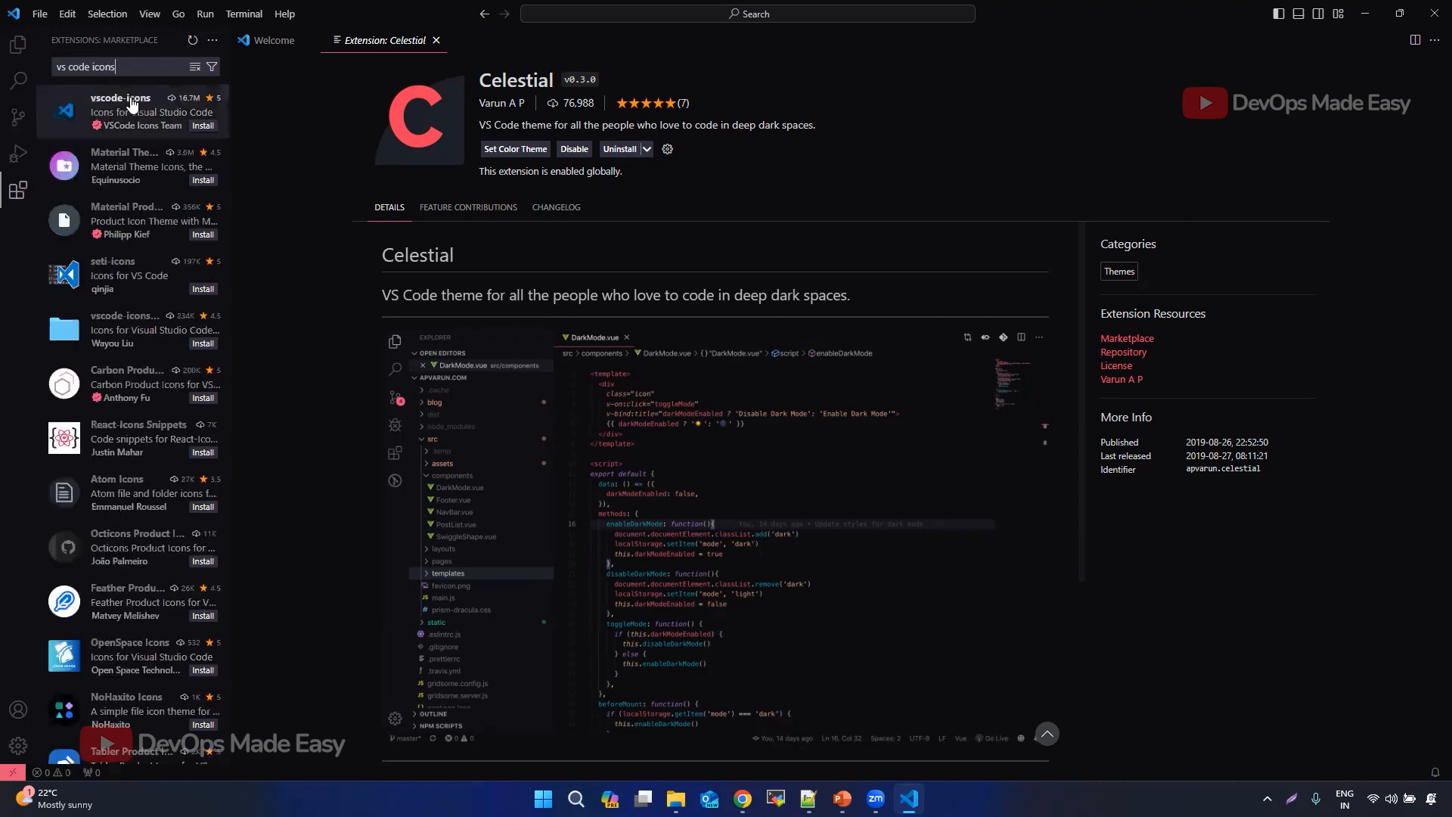
click(129, 103)
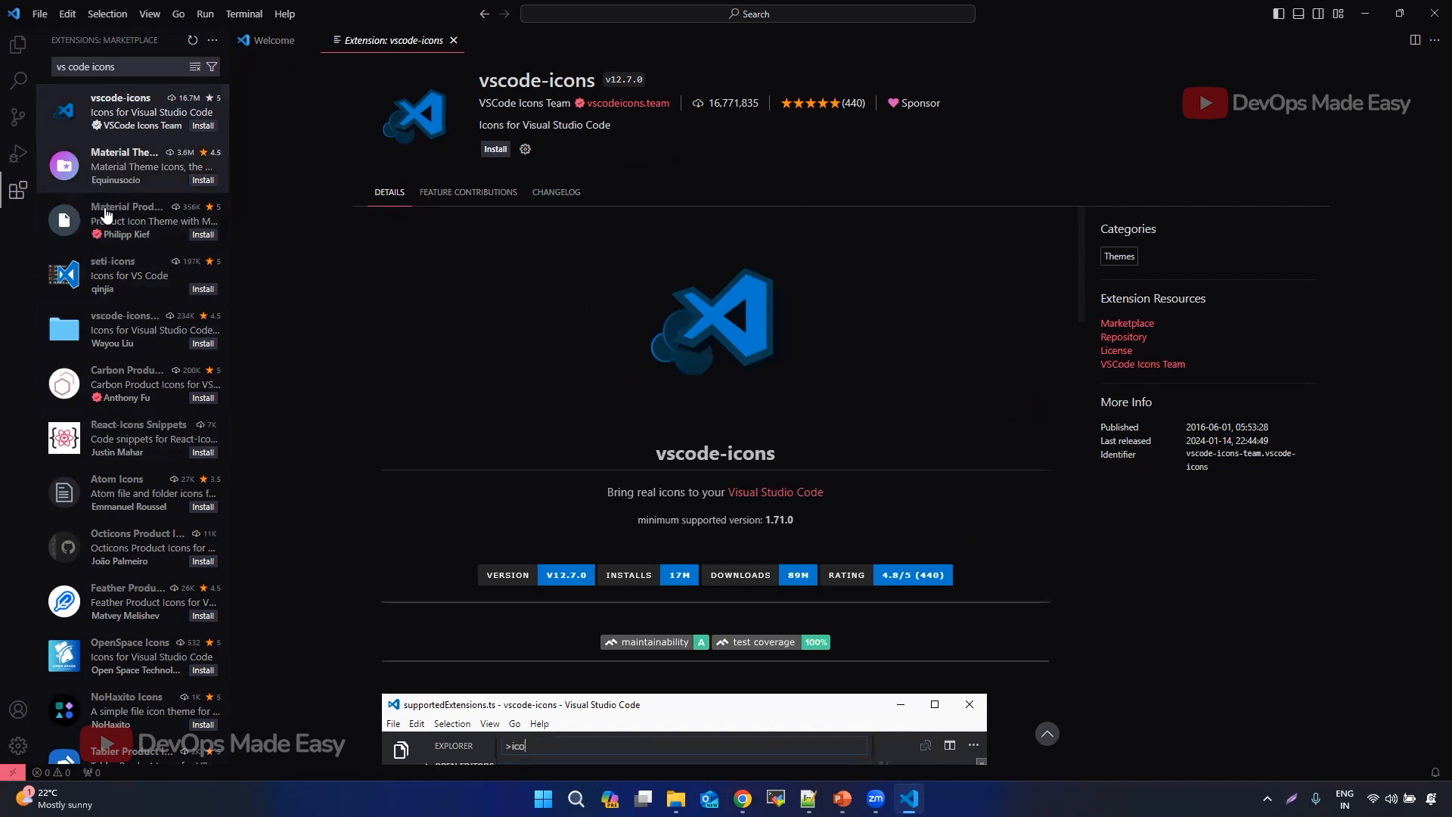
Step: Search for "great", install the VSCode Great Icons extension, and set it as the file icon theme
triple_click(115, 65)
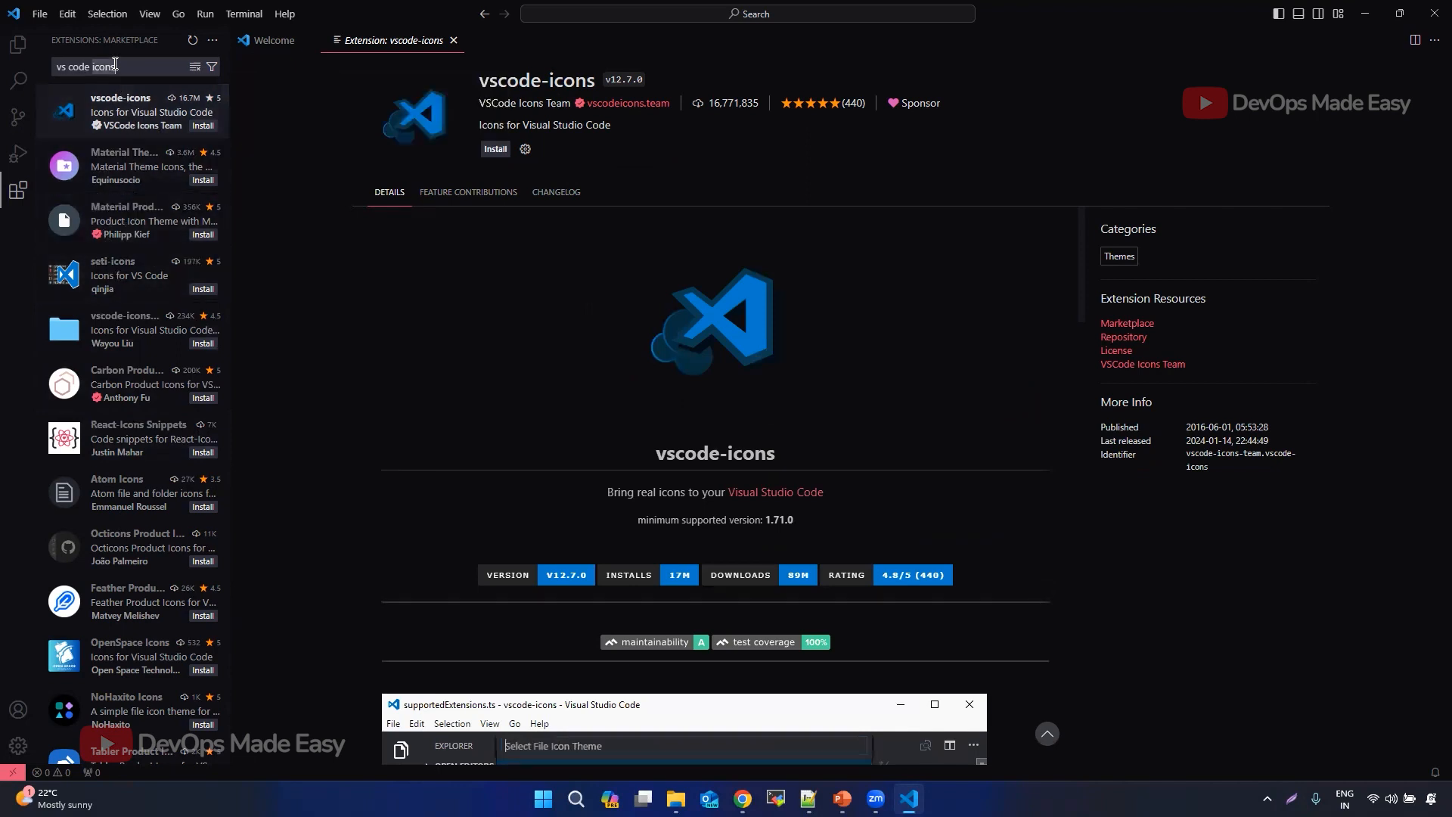
text(greate)
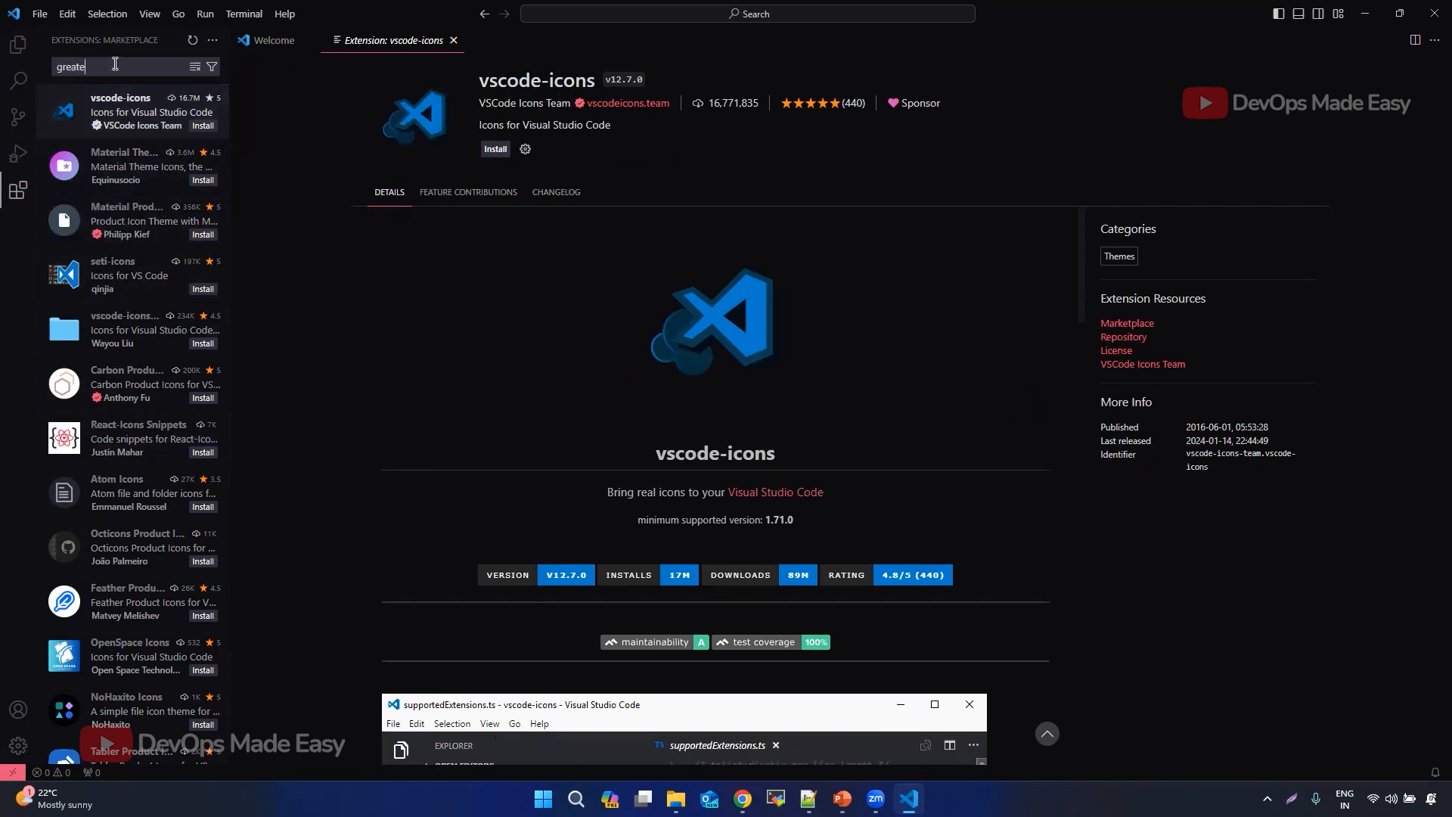
key(BackSpace)
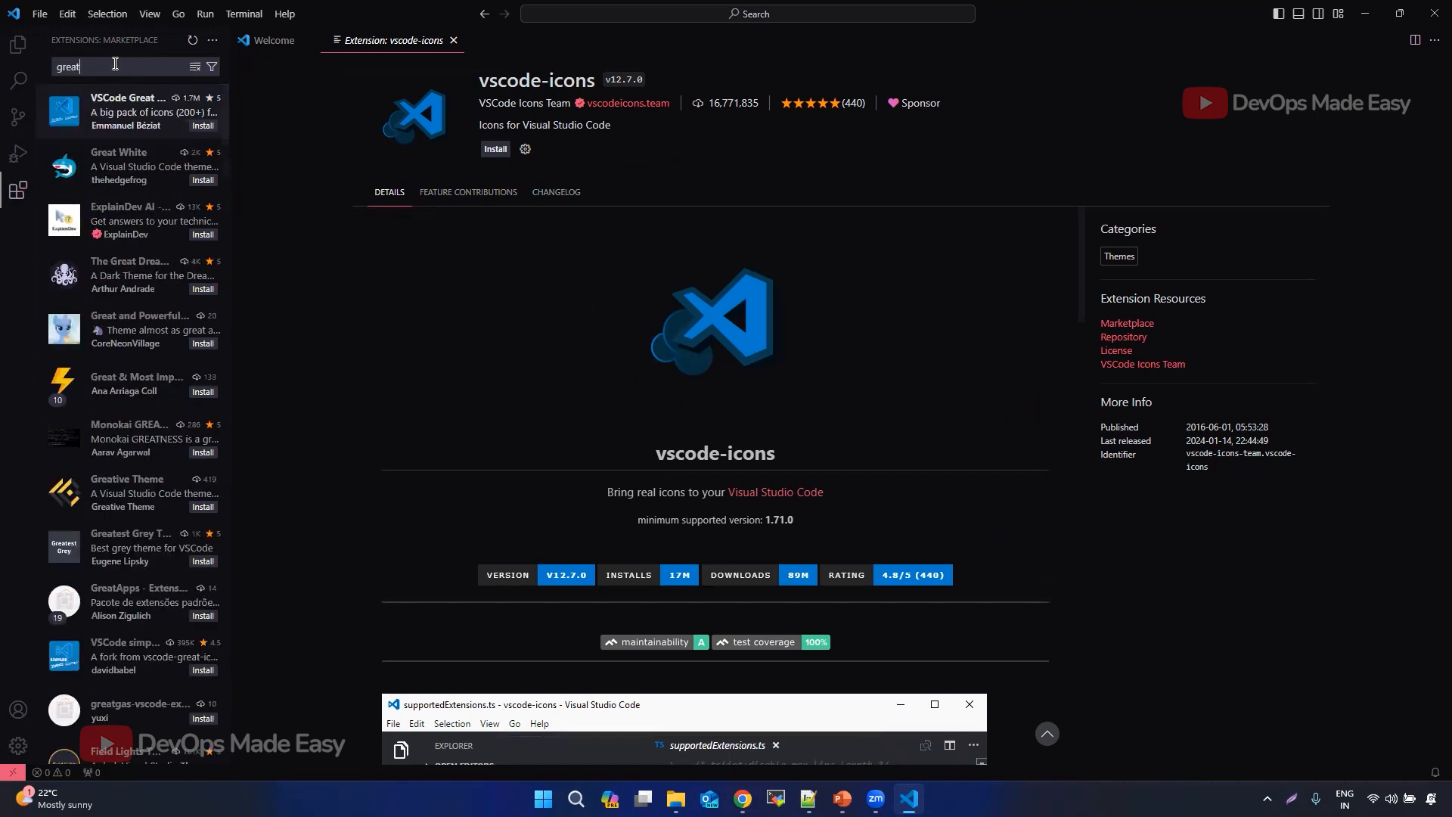
click(117, 106)
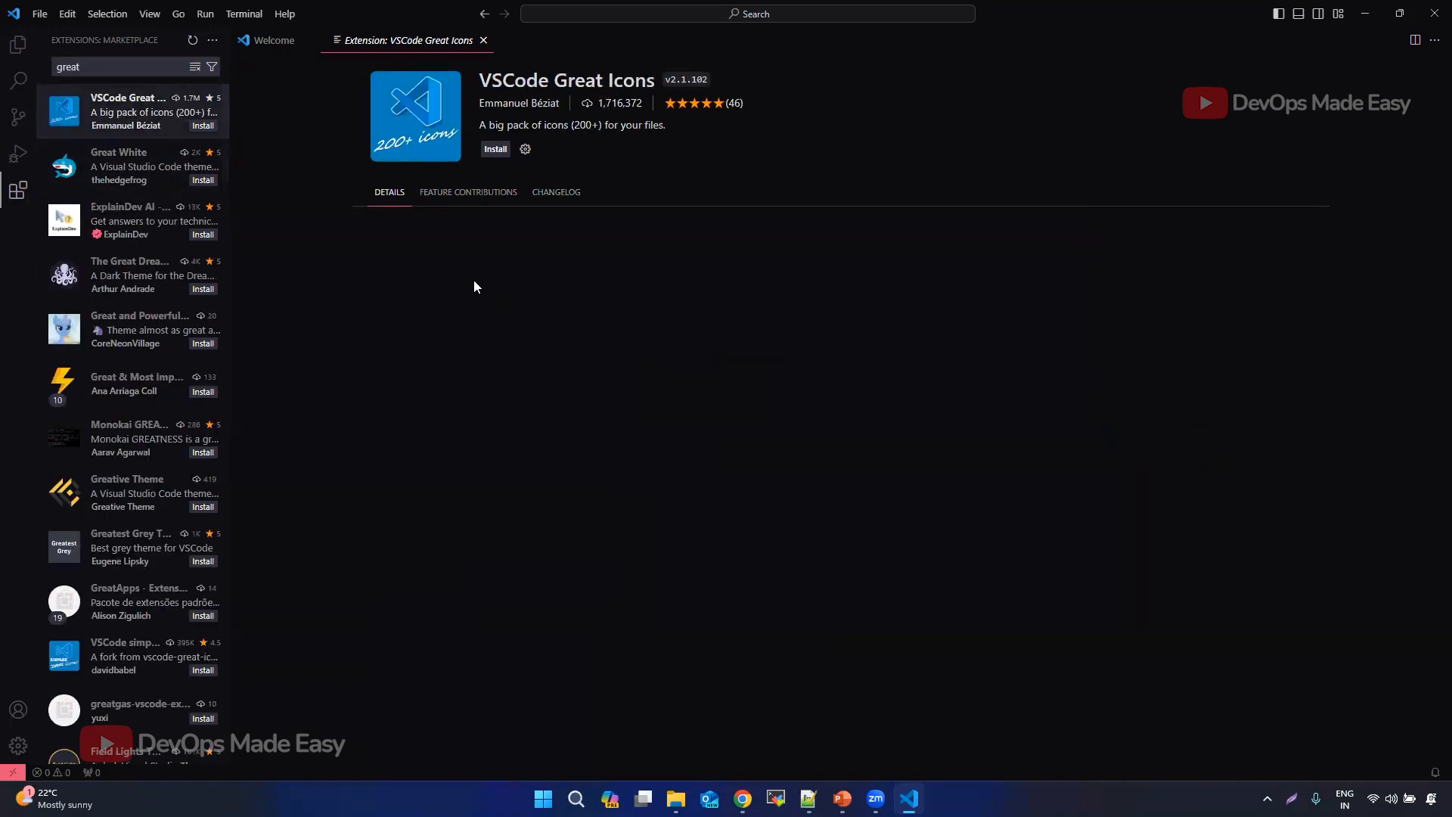
click(494, 150)
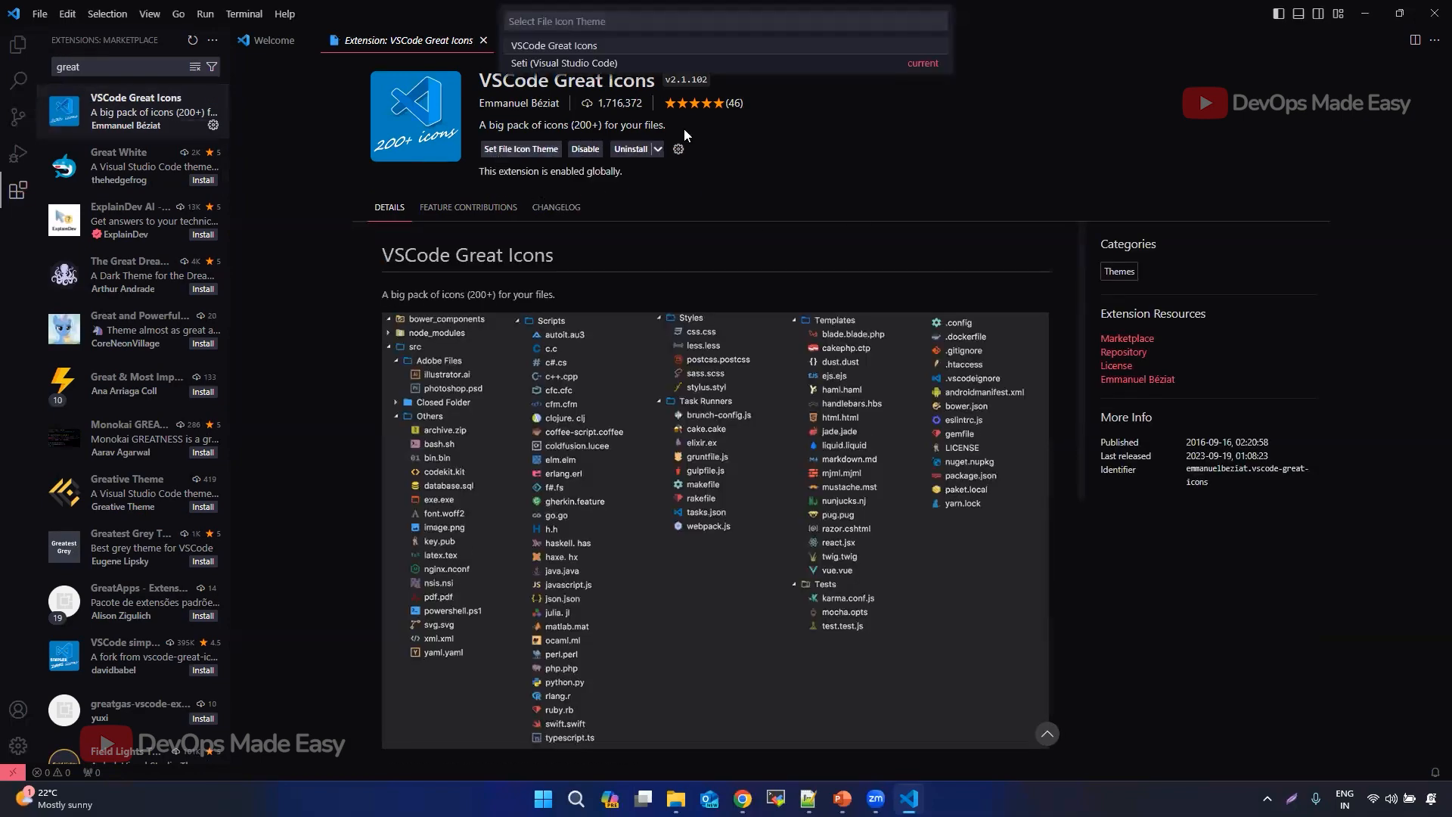
click(547, 47)
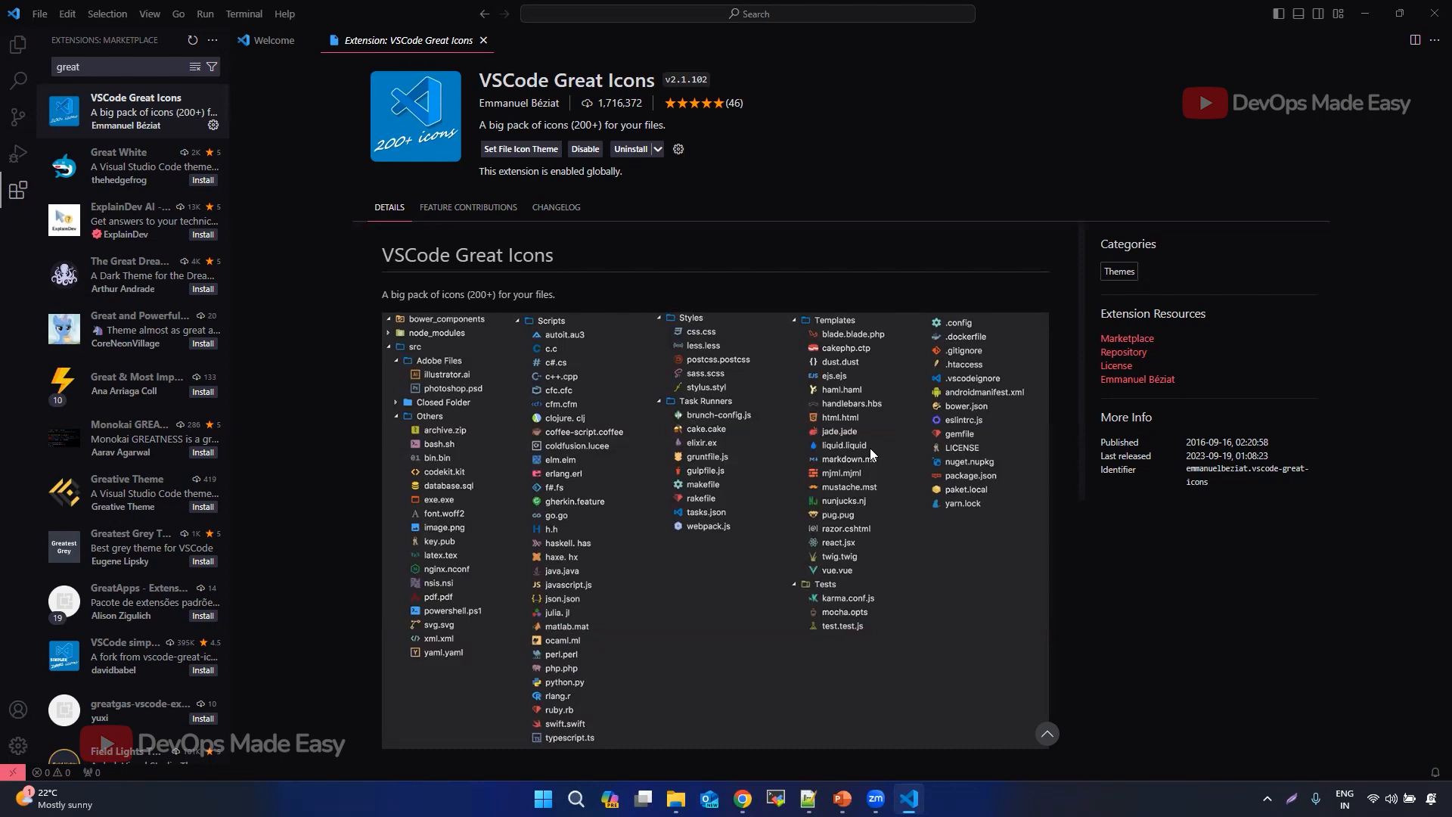
Step: Search the extensions marketplace for "go" and install the Go extension by Go Team at Google
click(97, 66)
key(BackSpace)
key(BackSpace)
key(BackSpace)
key(BackSpace)
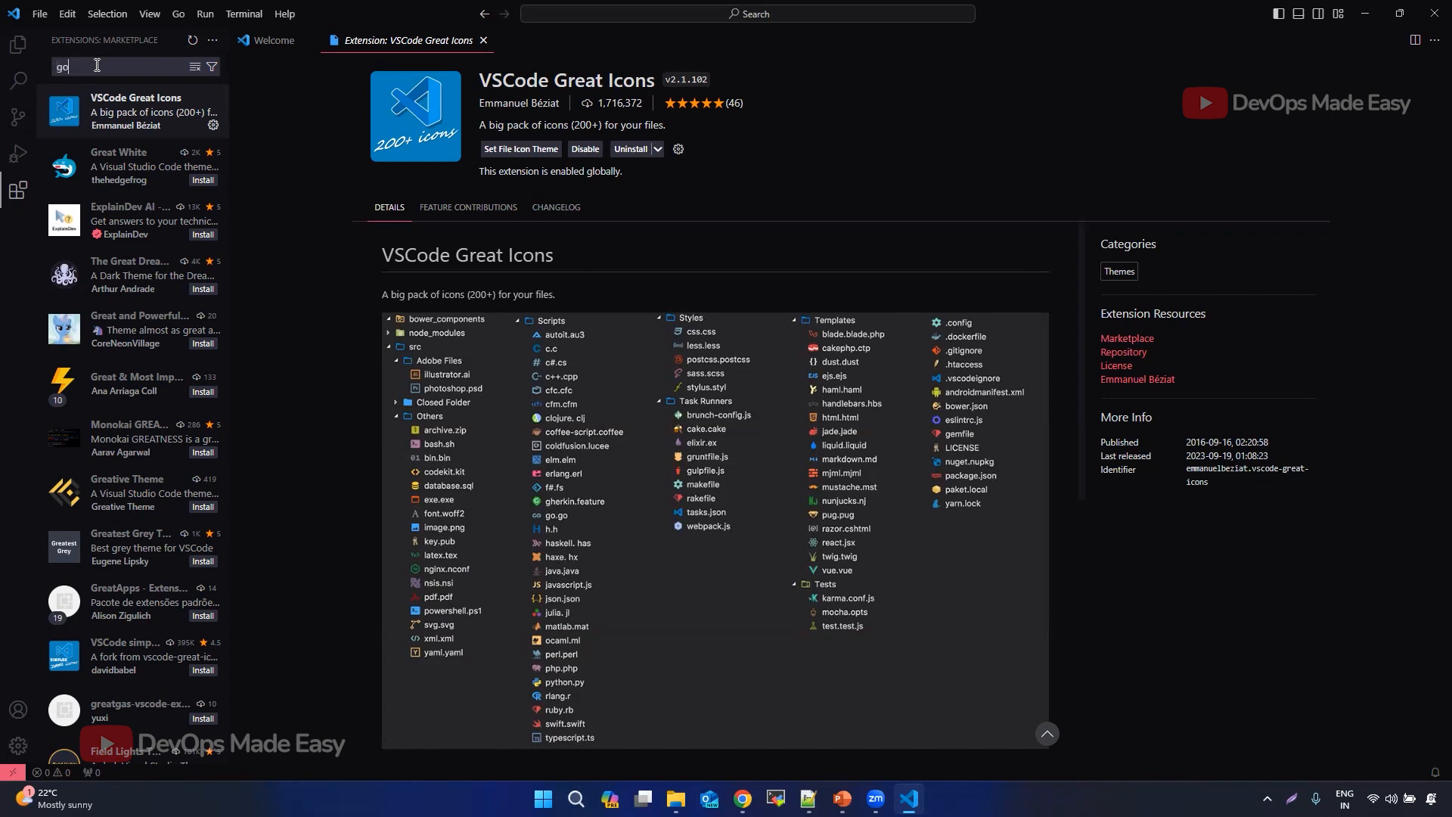
text(o)
click(97, 110)
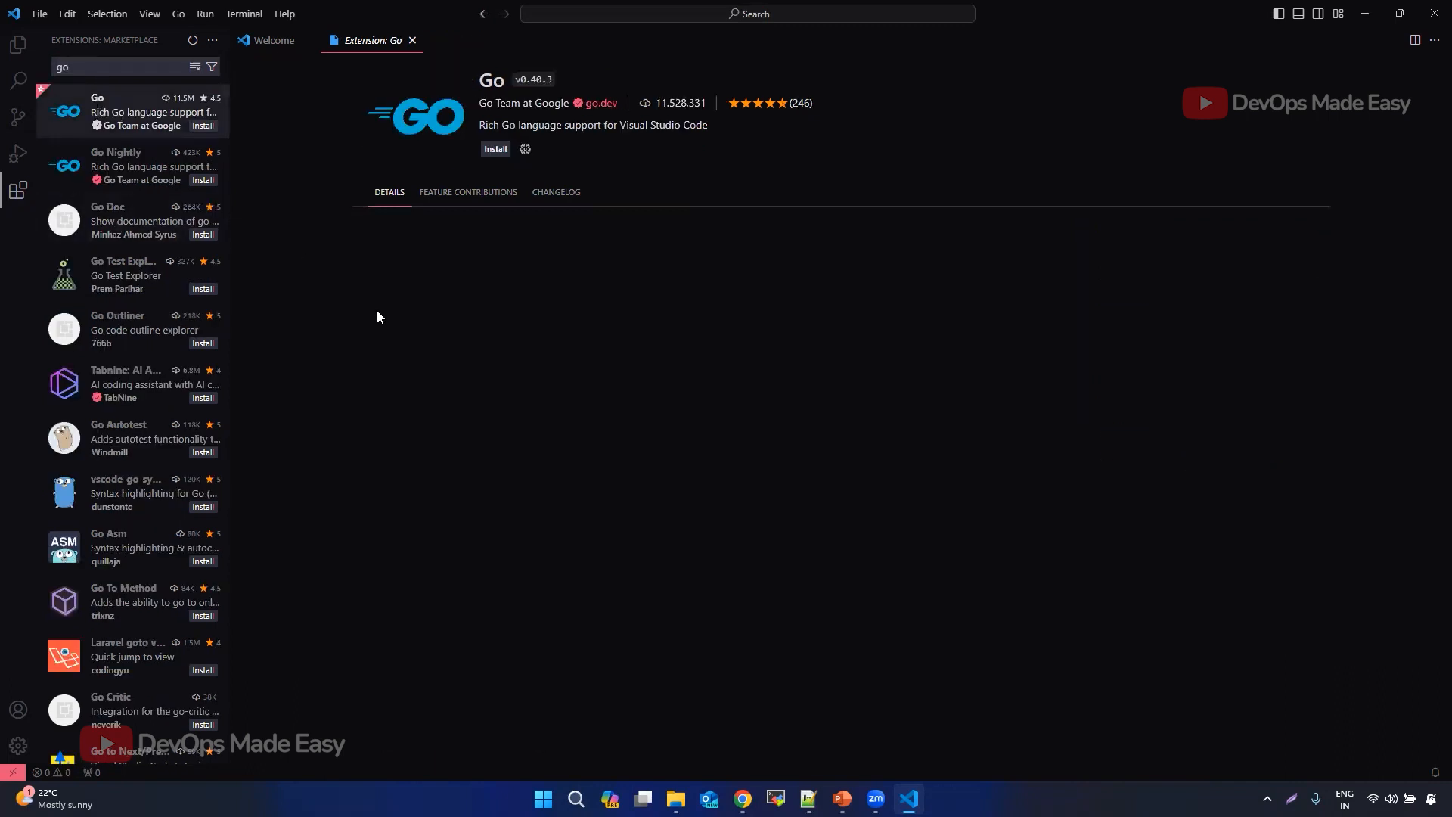
click(496, 149)
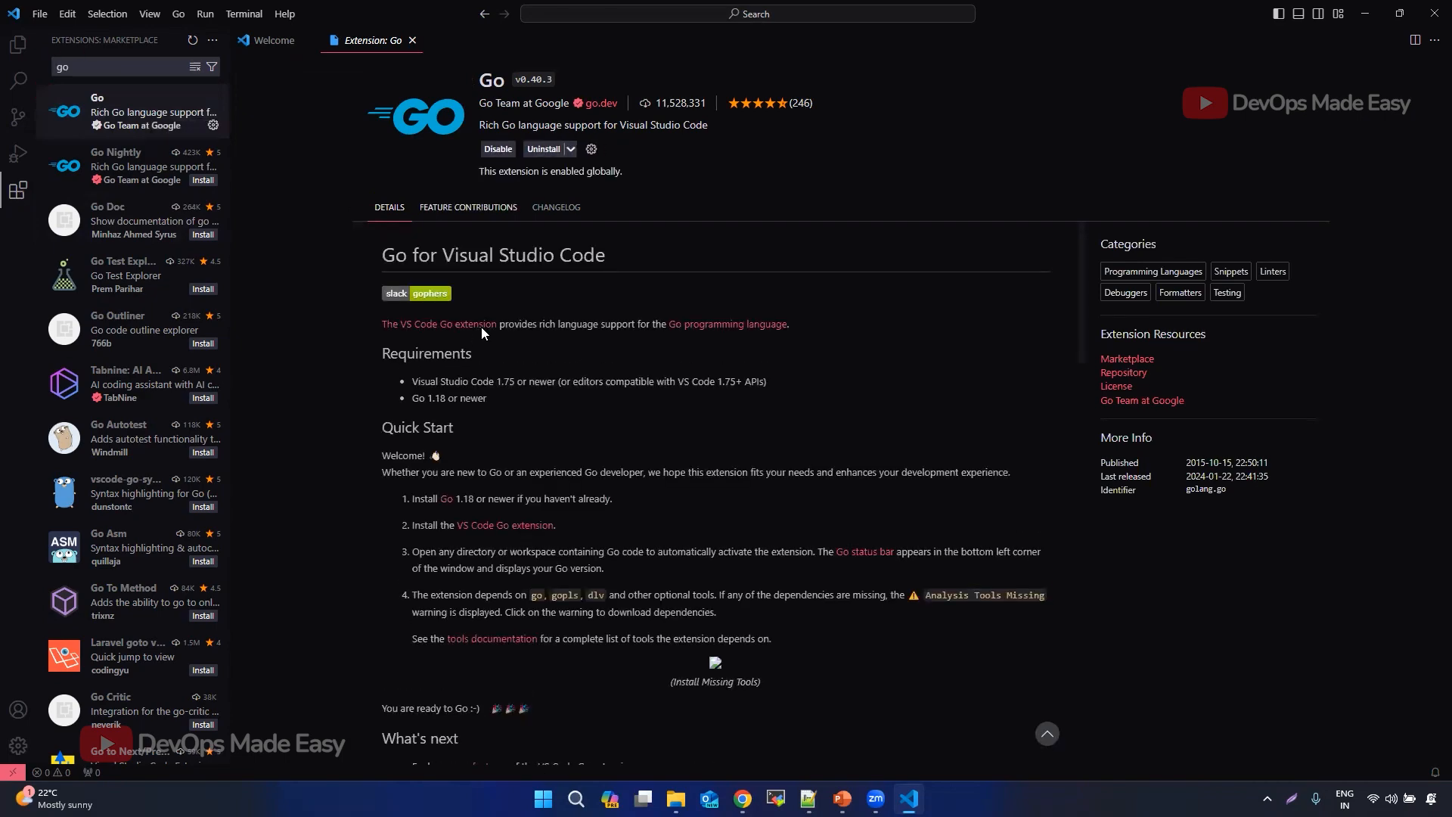
Step: Examine the Go extension's details, including its requirements, quick start, feature highlights and workspace setup
scroll(546, 437, down, 3)
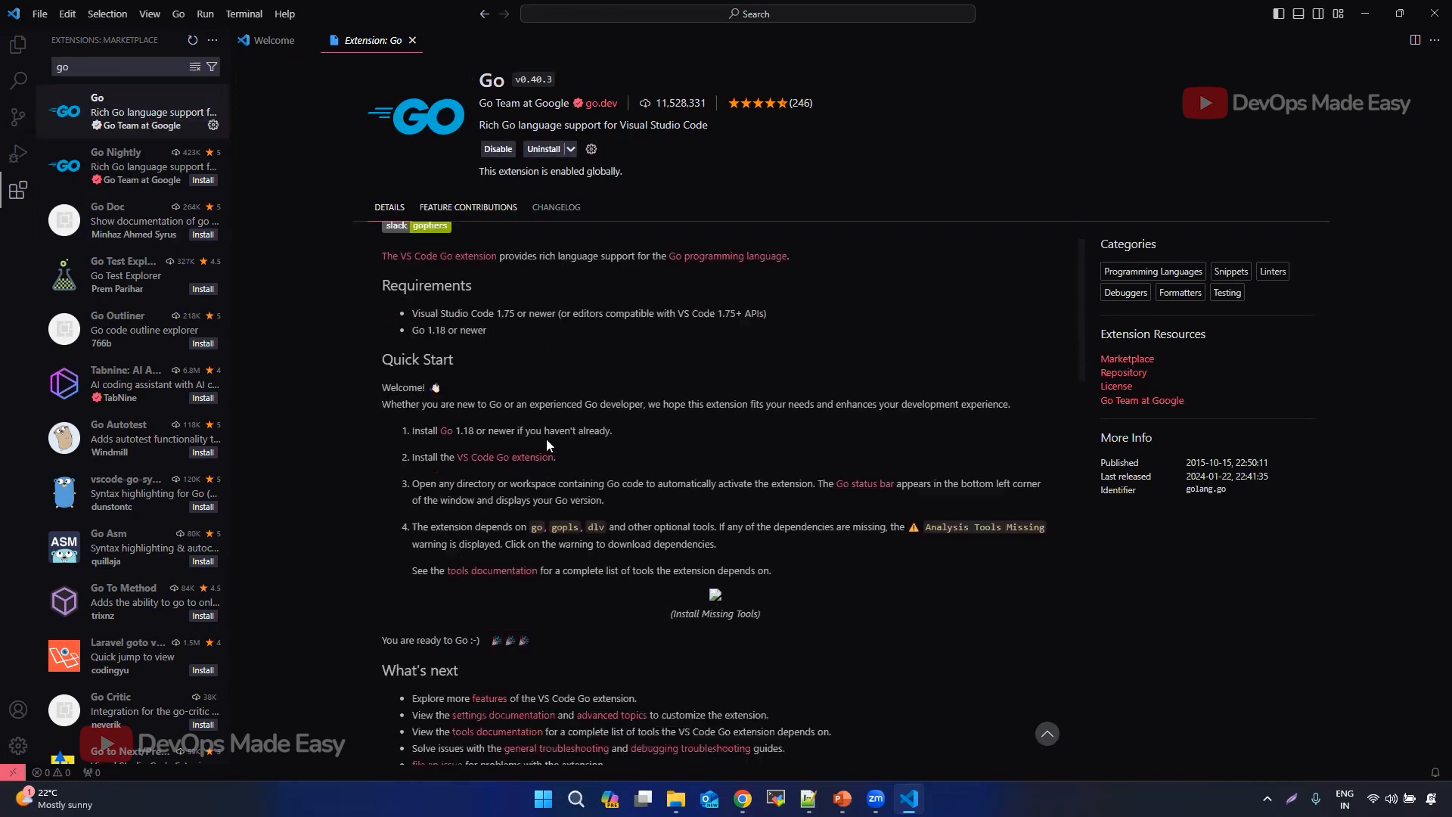
scroll(546, 439, up, 3)
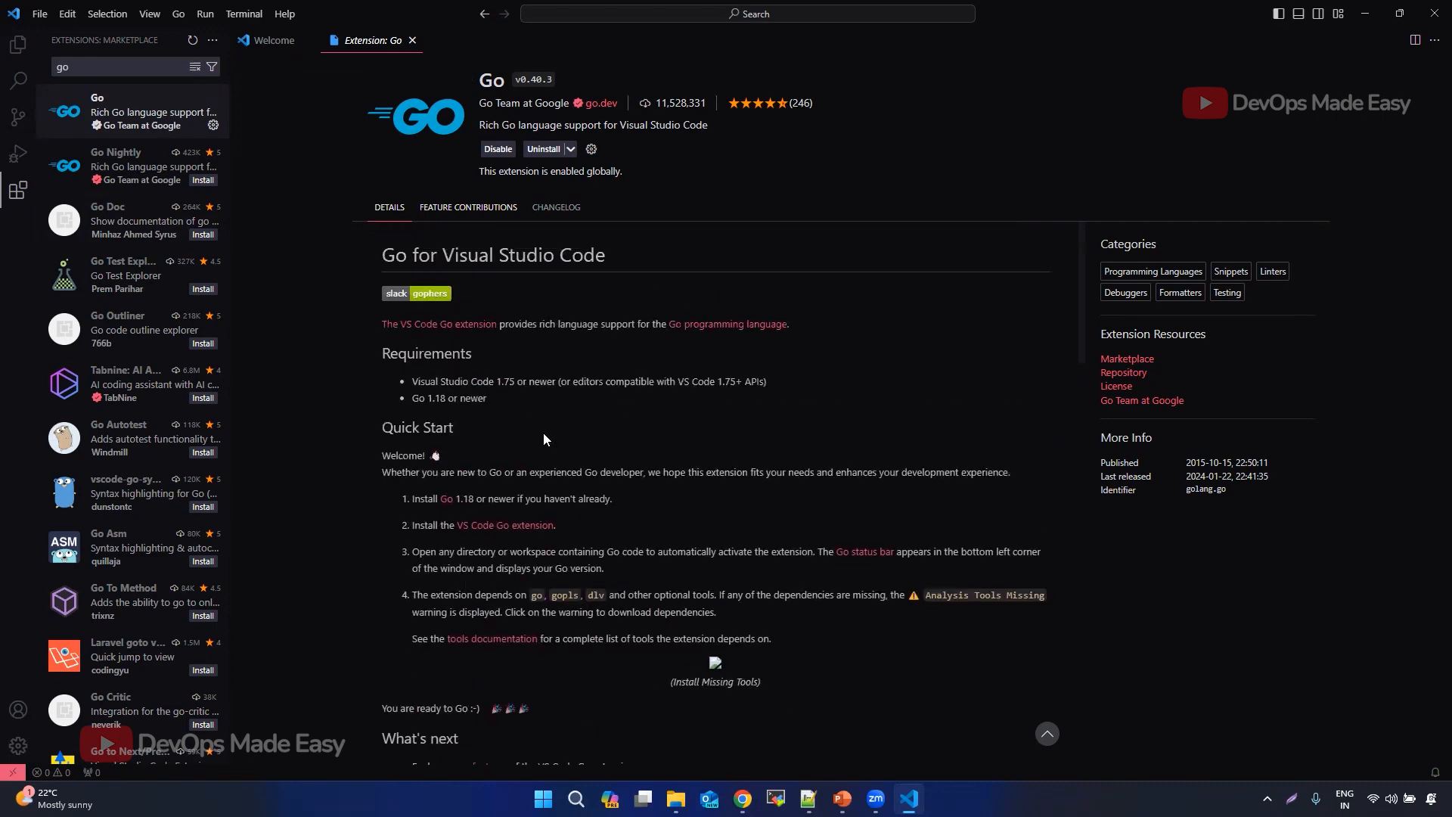
scroll(541, 435, down, 3)
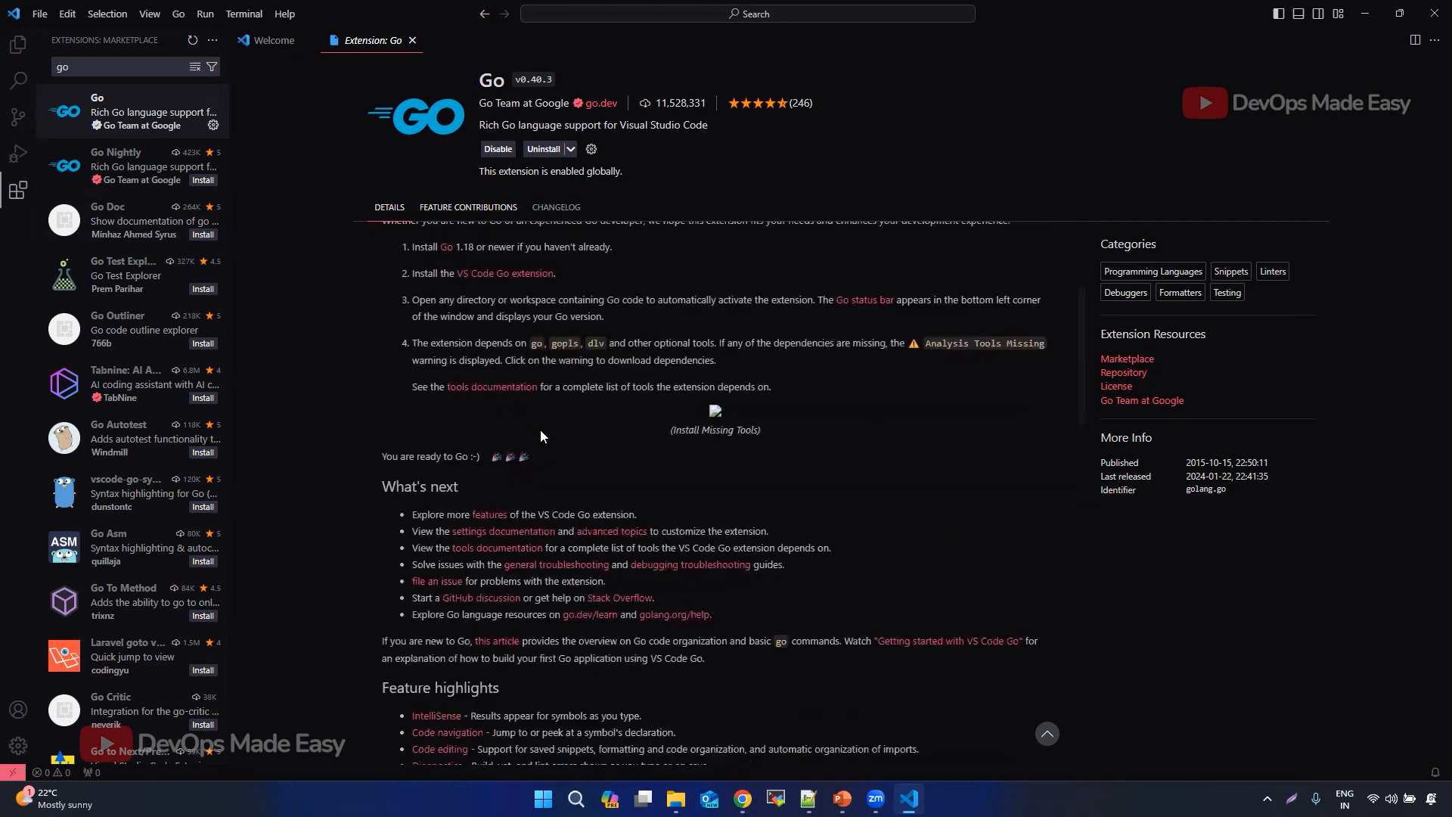
scroll(541, 435, down, 5)
scroll(542, 432, up, 10)
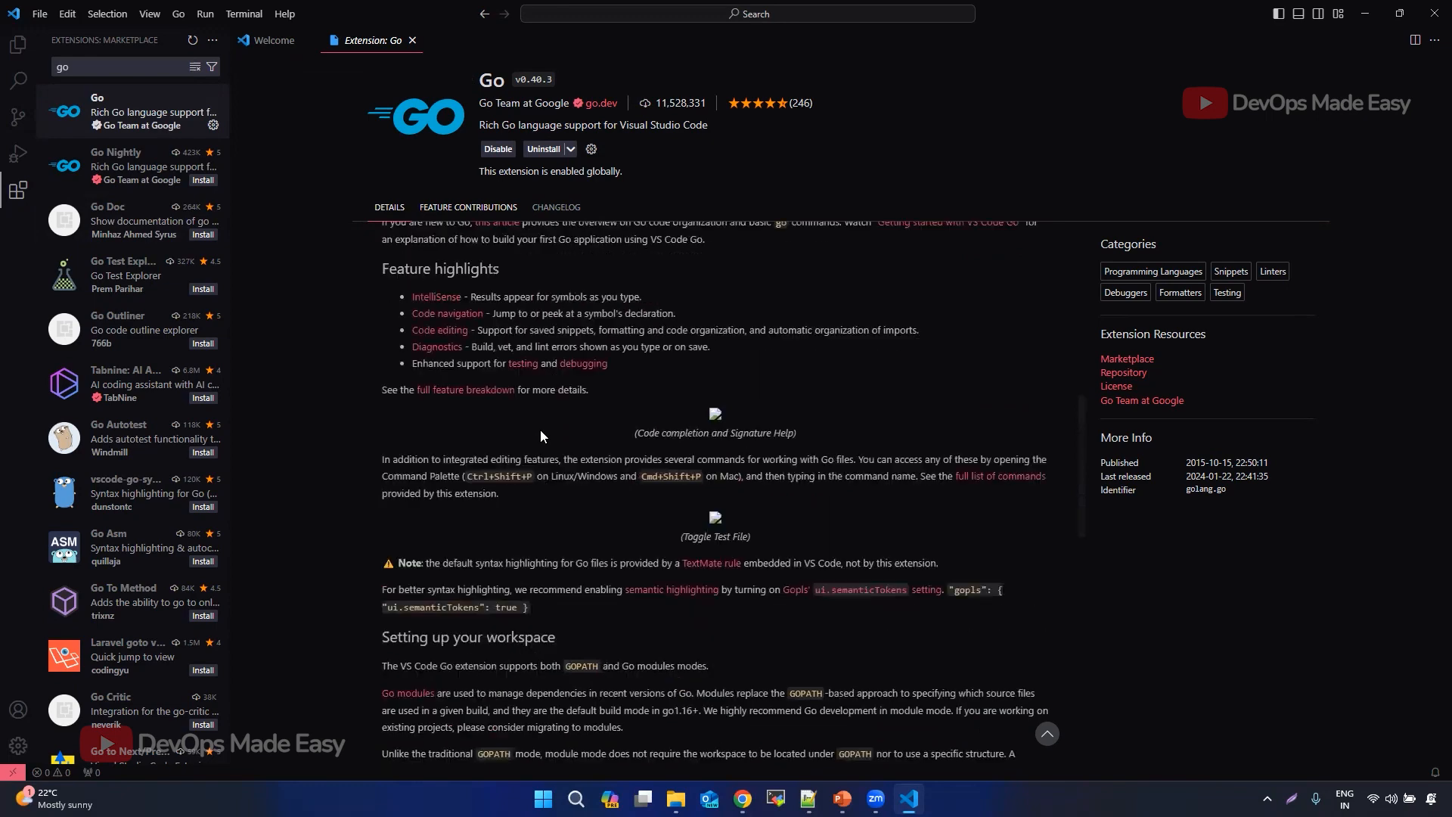
scroll(540, 437, down, 6)
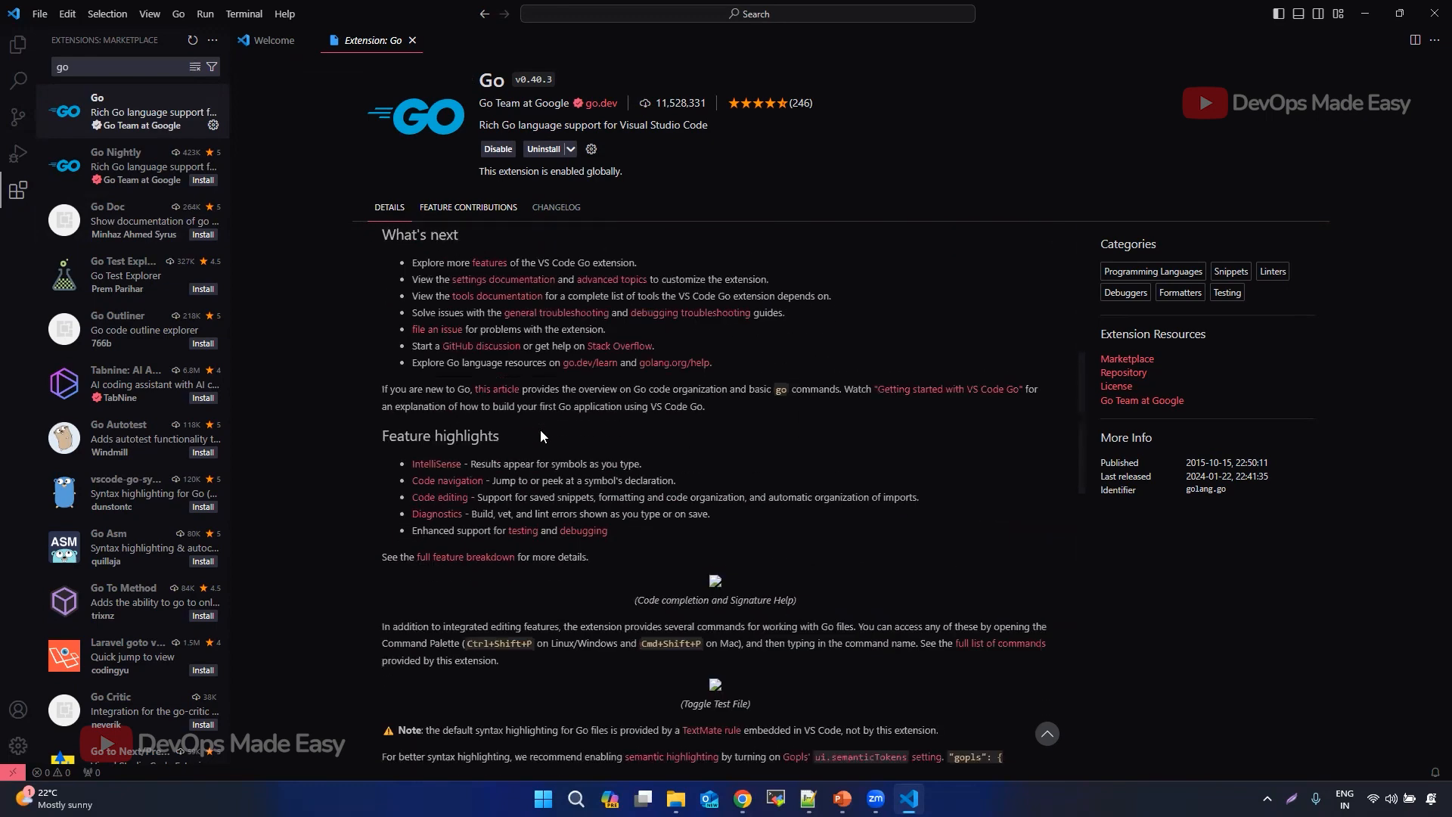
scroll(540, 436, up, 6)
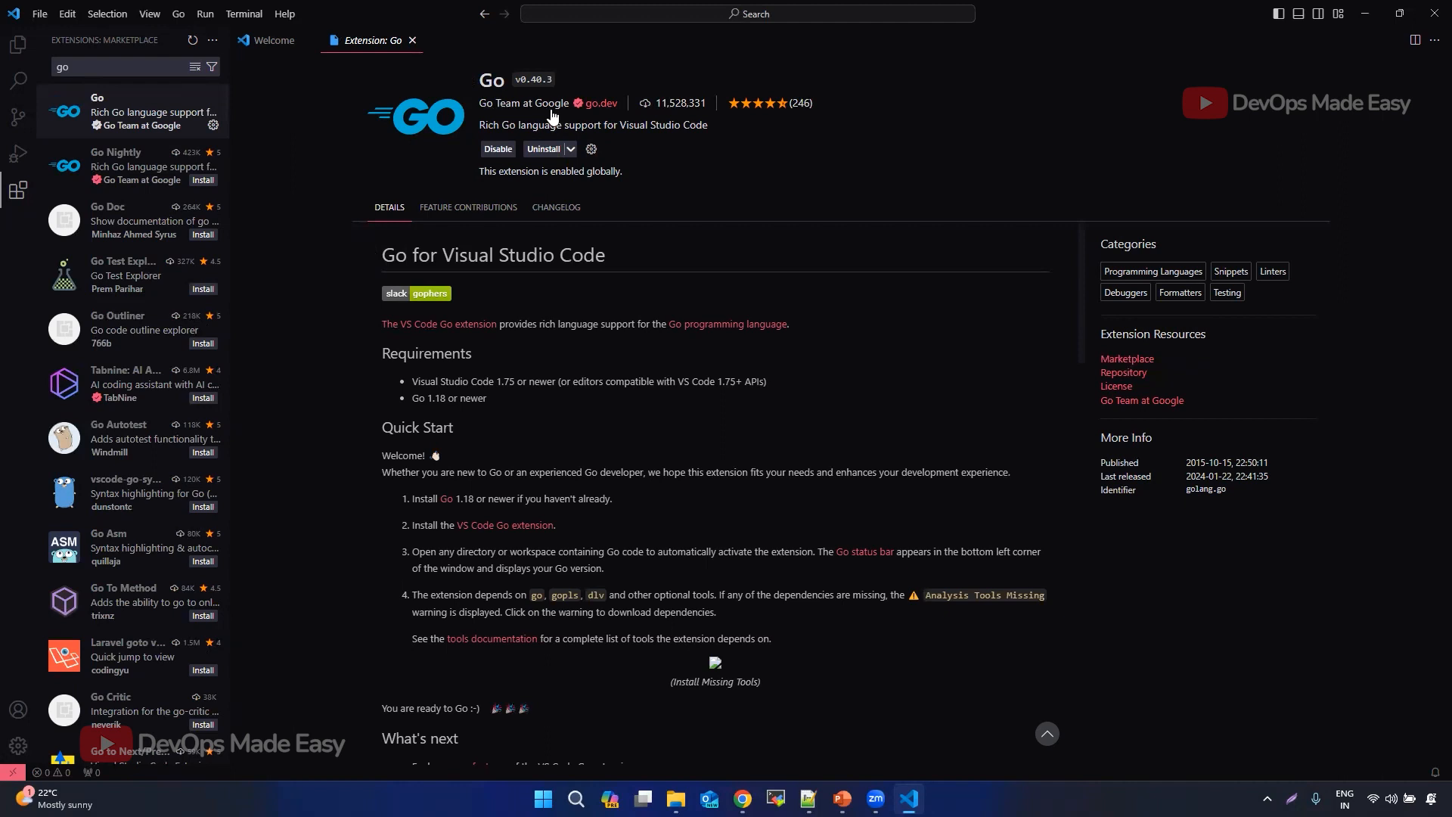
Step: Close the Go extension and Welcome pages and show the file Explorer
click(412, 40)
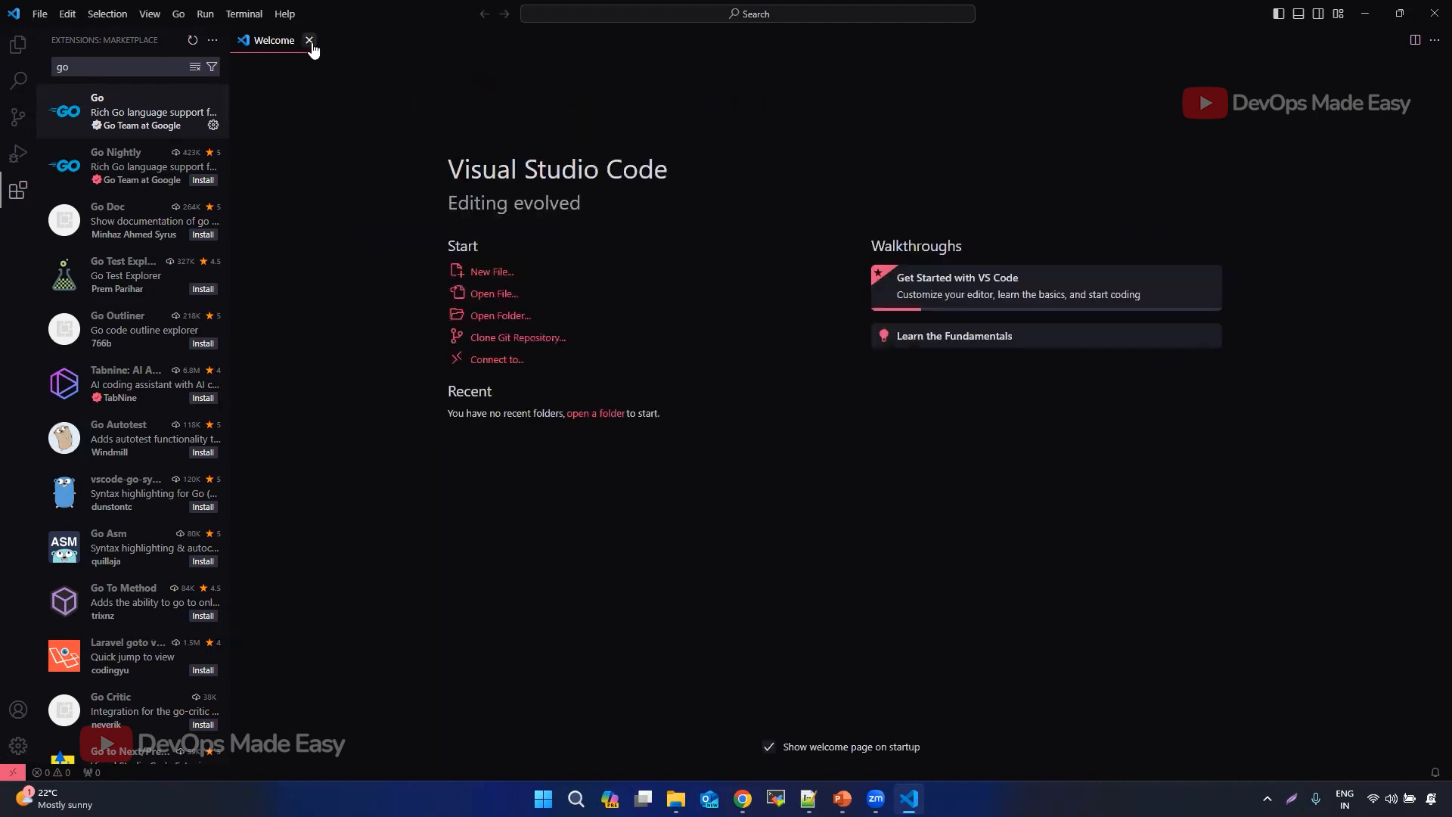
click(311, 41)
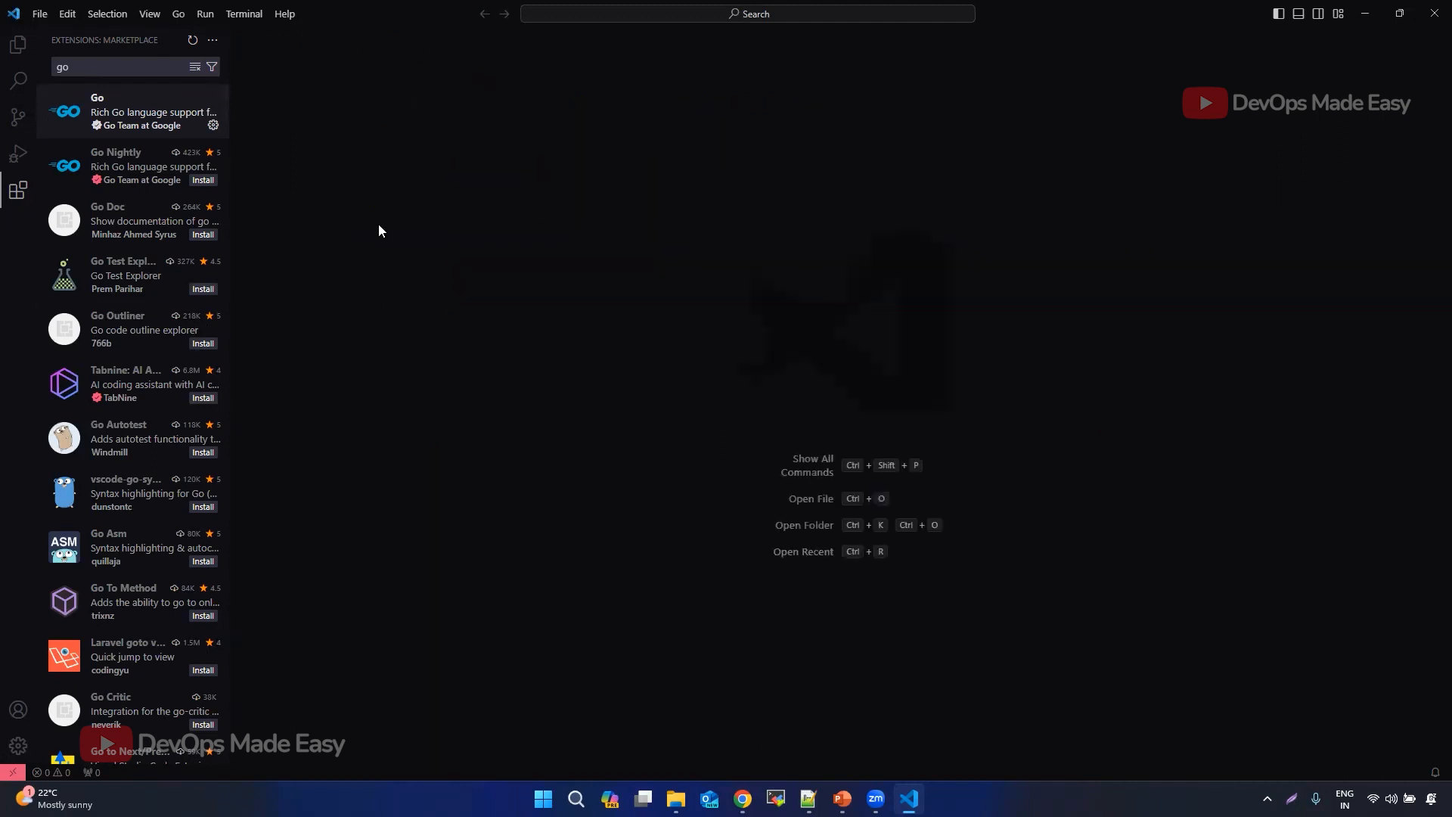
click(18, 45)
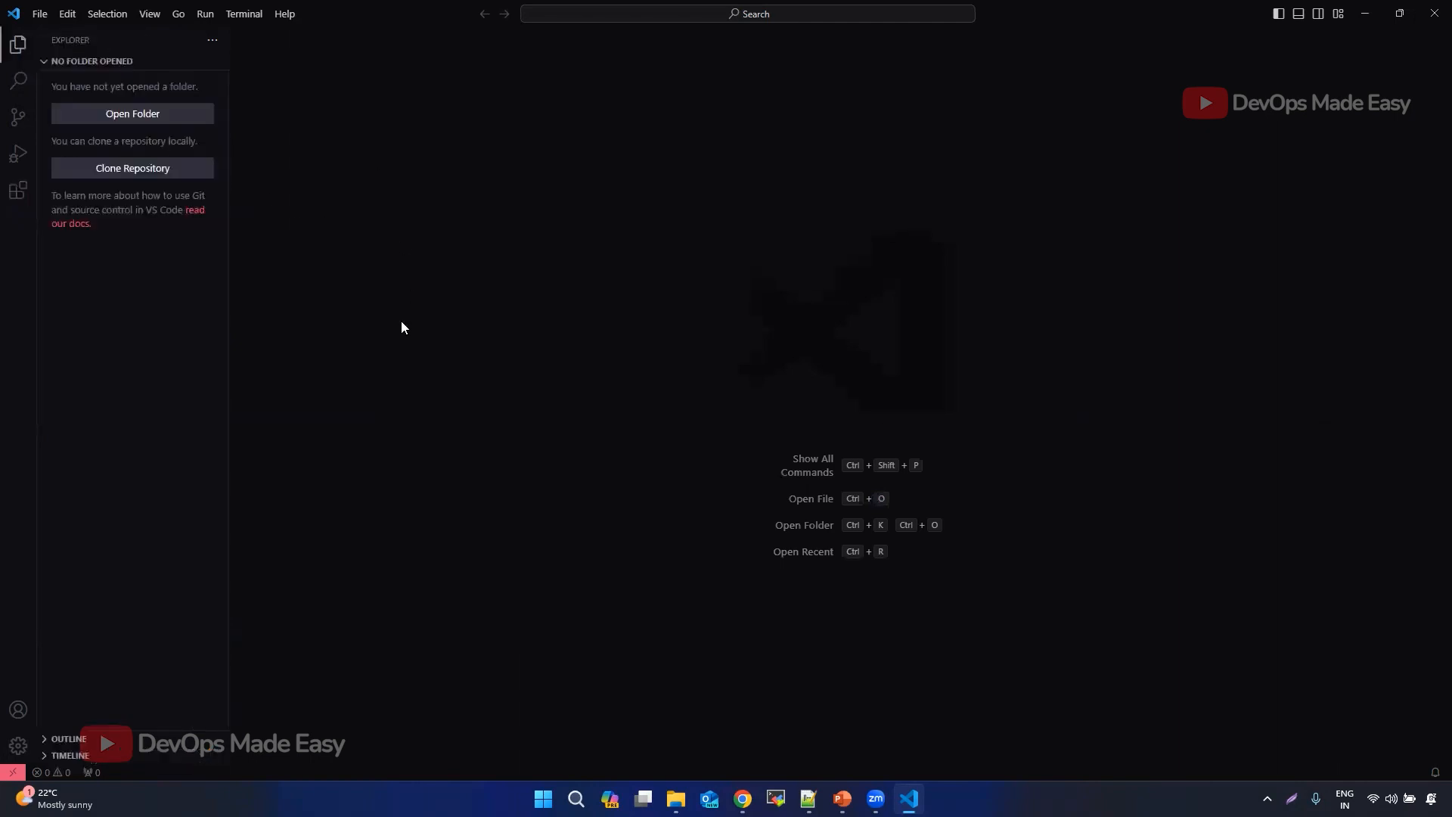